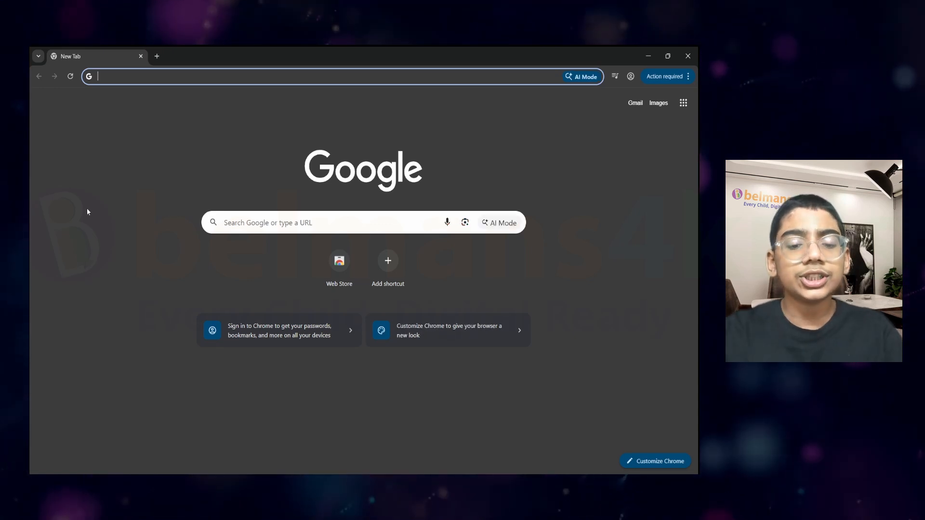
Search 'tally prime download' and download the TallyPrime Rel 7.0 installer from tallysolutions.com.
{"action": "type", "text": "tally prime downnl"}
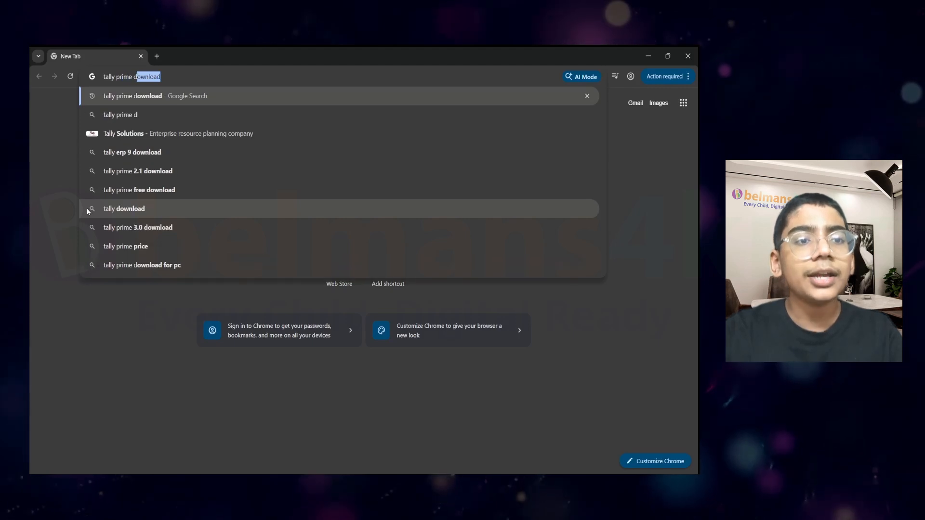
{"action": "key", "text": "BackSpace"}
{"action": "key", "text": "BackSpace"}
{"action": "type", "text": "load"}
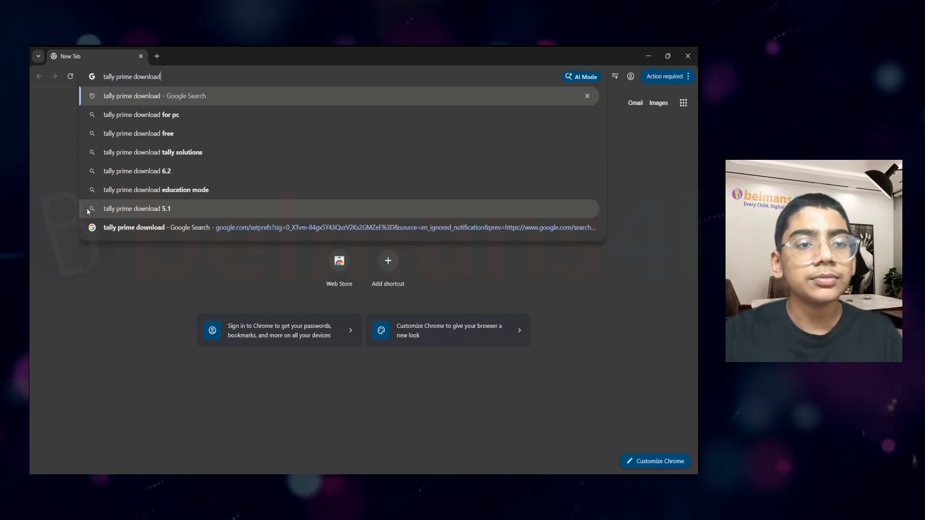
{"action": "key", "text": "Return"}
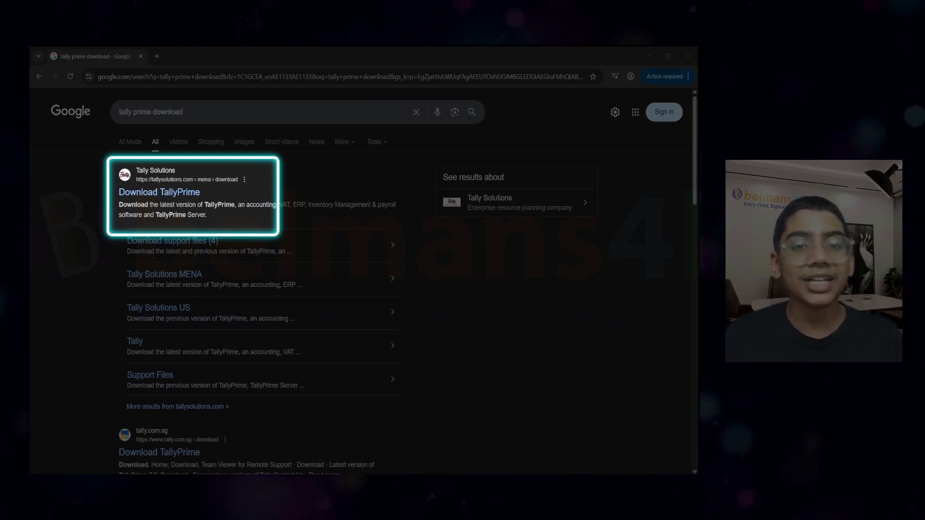
{"action": "left_click", "coordinate": [162, 192]}
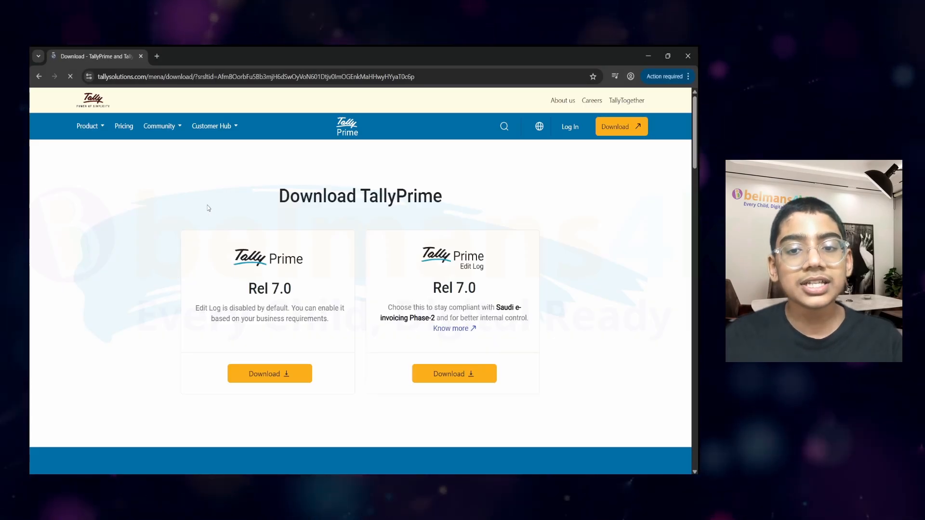
{"action": "left_click", "coordinate": [250, 375]}
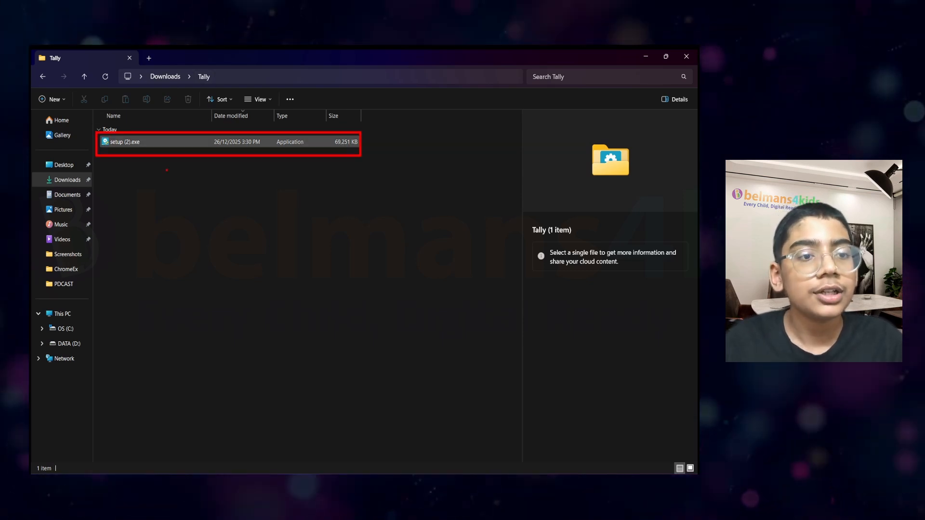
Run setup (2).exe from Downloads > Tally and install TallyPrime Release 7.0.
{"action": "left_click", "coordinate": [144, 142]}
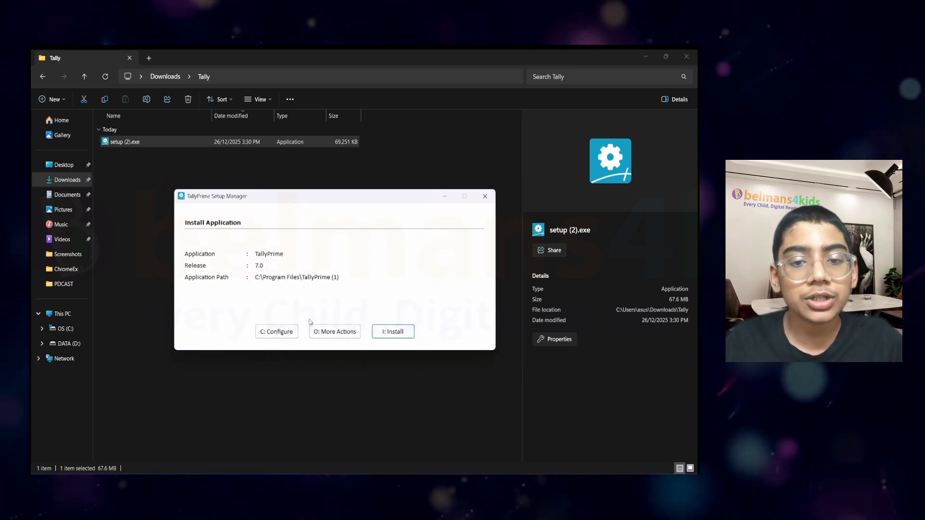
{"action": "left_click", "coordinate": [383, 334]}
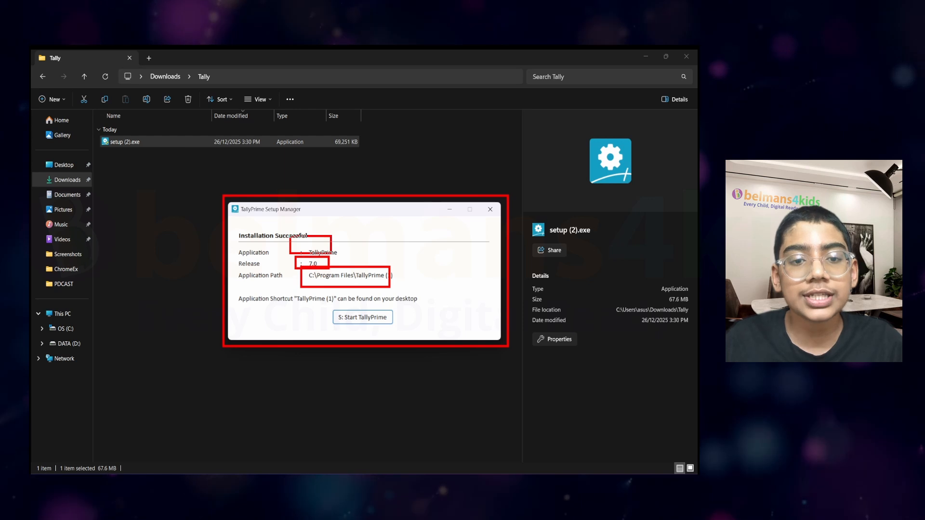
Start TallyPrime from the Setup Manager and reach the Select Company list.
{"action": "left_click", "coordinate": [363, 317]}
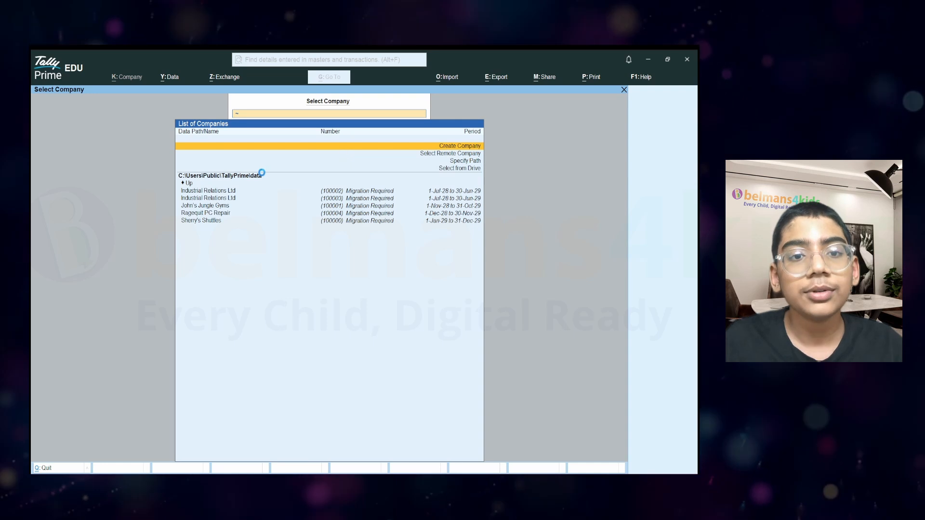
Create a company named 'Kshithij INC', keeping it as the mailing name and leaving the address blank.
{"action": "key", "text": "Return"}
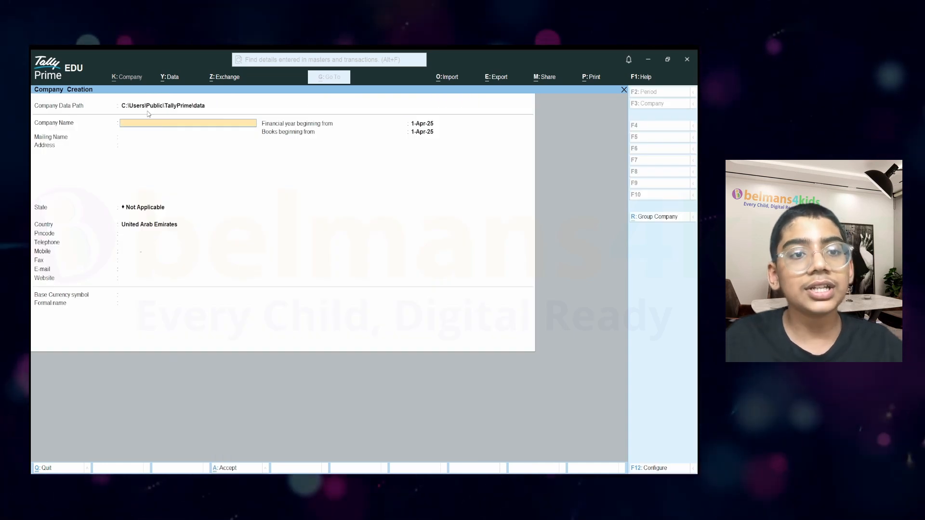
{"action": "mouse_move", "coordinate": [31, 87]}
{"action": "left_mouse_down"}
{"action": "mouse_move", "coordinate": [348, 259]}
{"action": "mouse_move", "coordinate": [552, 353]}
{"action": "mouse_move", "coordinate": [539, 366]}
{"action": "left_mouse_up"}
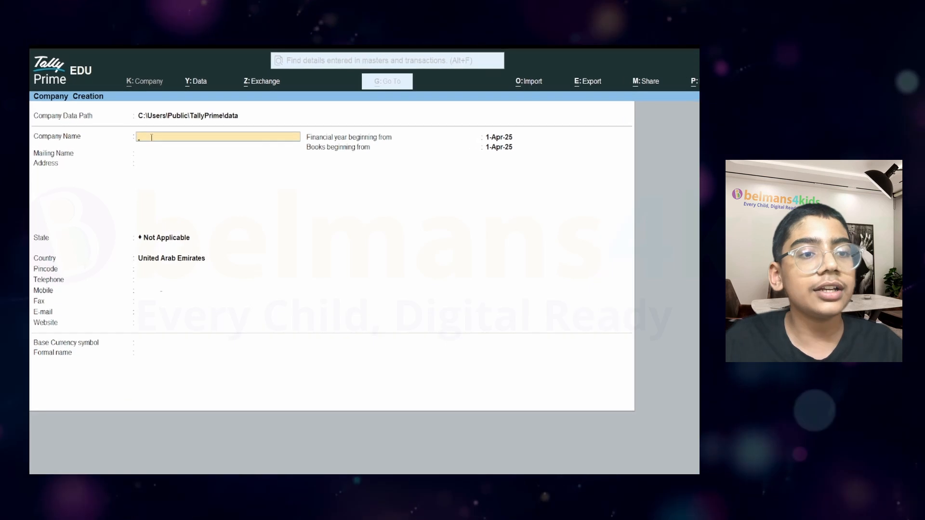
{"action": "type", "text": "Kshith"}
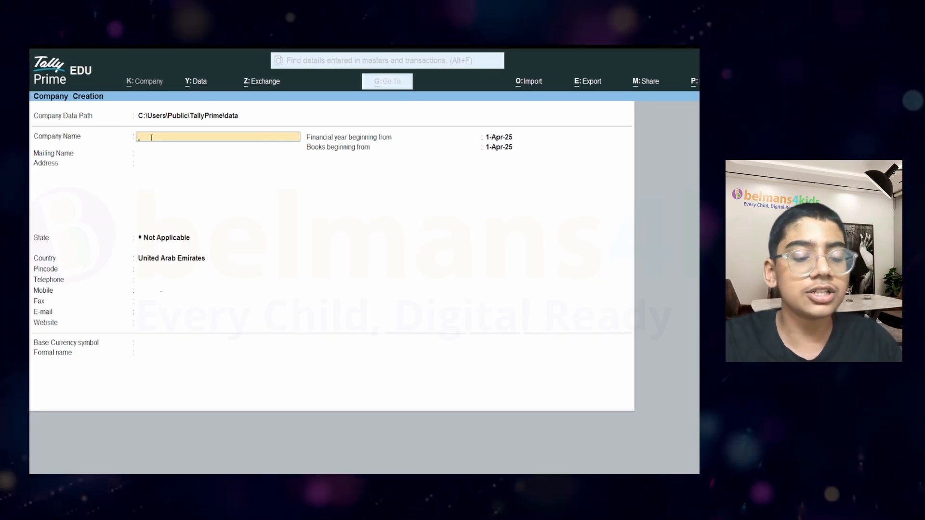
{"action": "type", "text": "ij IN"}
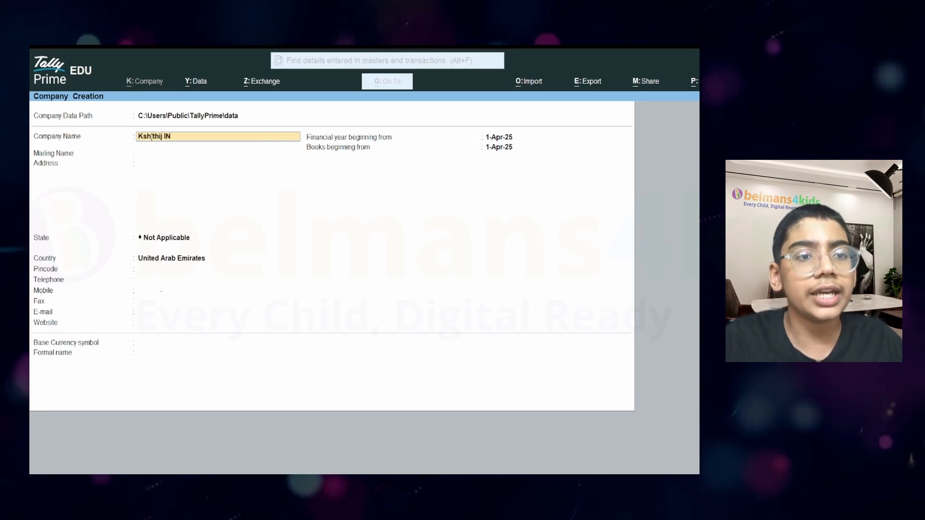
{"action": "type", "text": "C"}
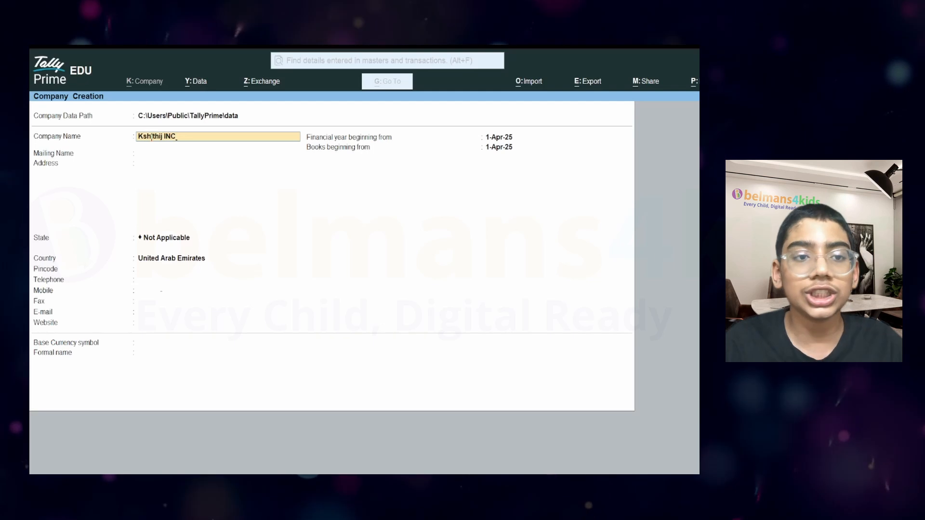
{"action": "key", "text": "Return"}
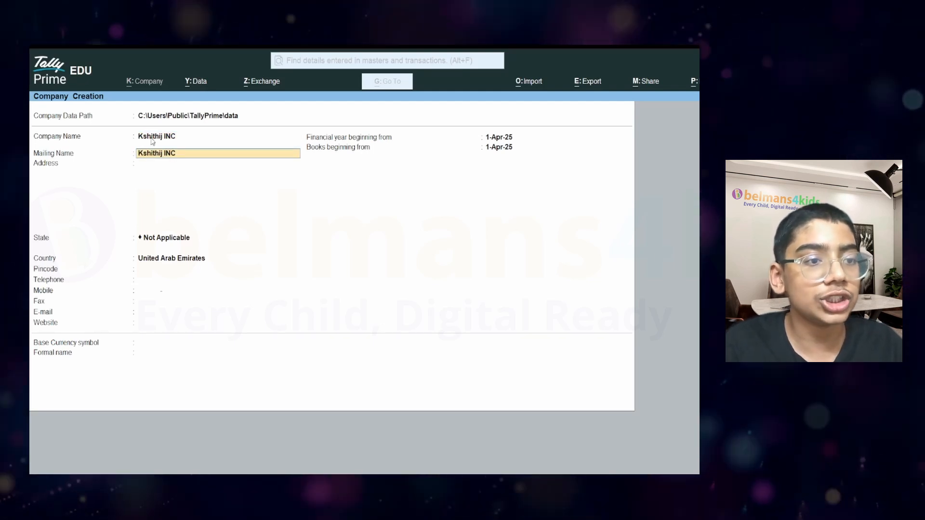
{"action": "key", "text": "Return"}
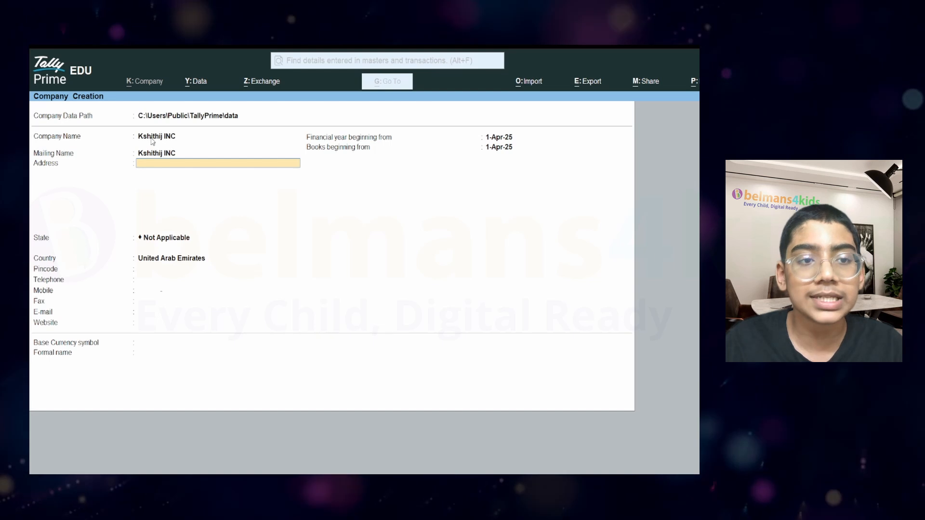
{"action": "key", "text": "Return"}
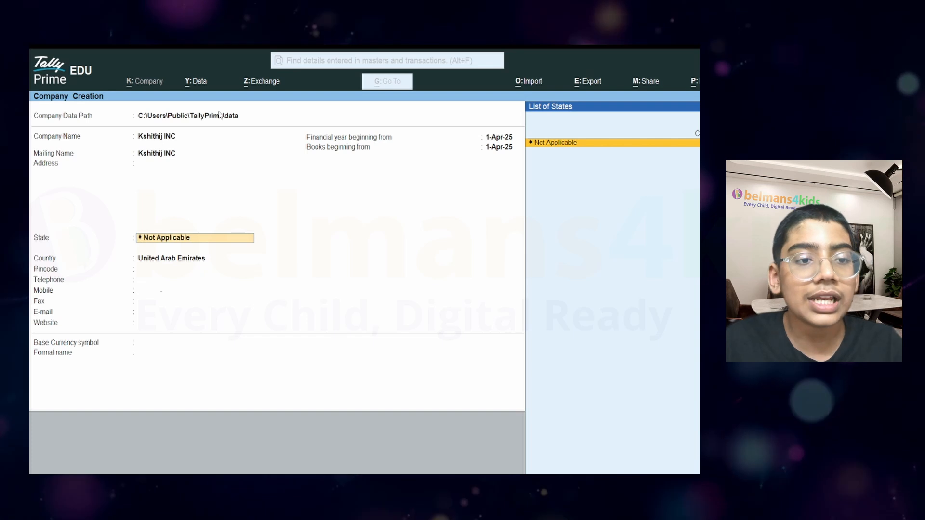
Set the company's country to India.
{"action": "key", "text": "Return"}
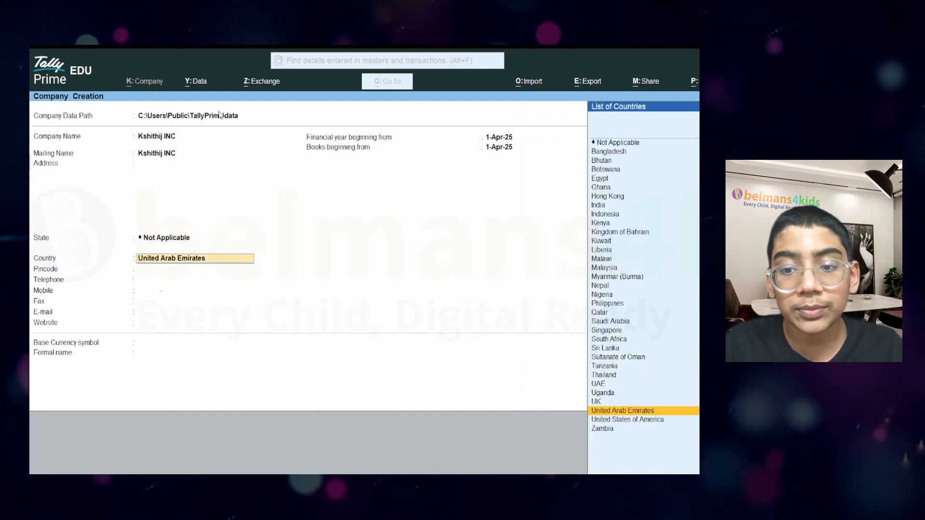
{"action": "key", "text": "Up"}
{"action": "key", "text": "Up"}
{"action": "key", "text": "Up"}
{"action": "key", "text": "Up"}
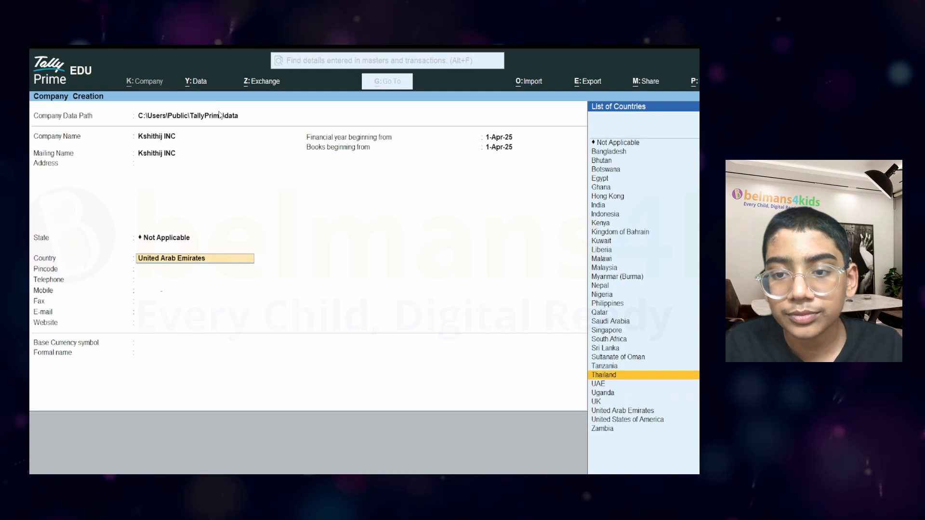
{"action": "key", "text": "Up"}
{"action": "key", "text": "Up"}
{"action": "key", "text": "Up"}
{"action": "key", "text": "Up"}
{"action": "key", "text": "Up"}
{"action": "key", "text": "Up"}
{"action": "key", "text": "Up"}
{"action": "key", "text": "Up"}
{"action": "key", "text": "Up"}
{"action": "key", "text": "Up"}
{"action": "key", "text": "Up"}
{"action": "key", "text": "Up"}
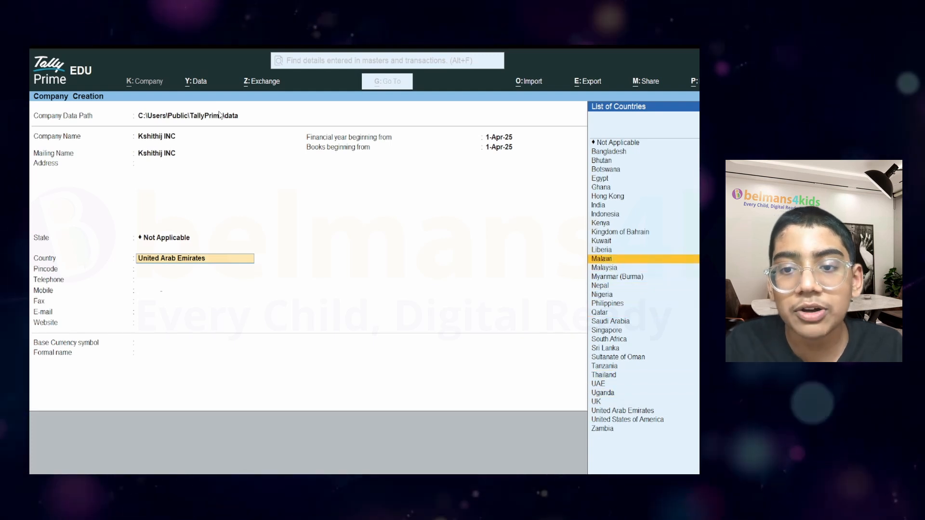
{"action": "key", "text": "Up"}
{"action": "key", "text": "Up"}
{"action": "key", "text": "Up"}
{"action": "key", "text": "Up"}
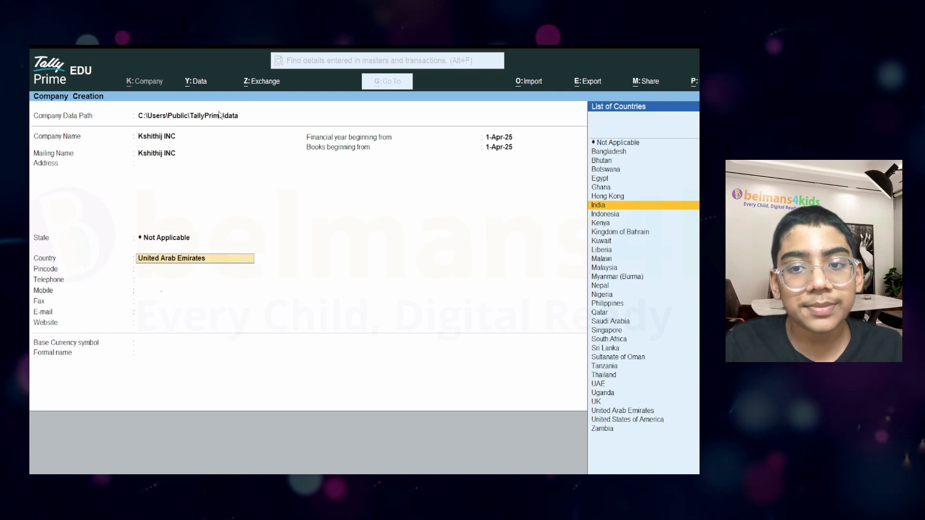
{"action": "key", "text": "Return"}
{"action": "key", "text": "BackSpace"}
{"action": "key", "text": "Up"}
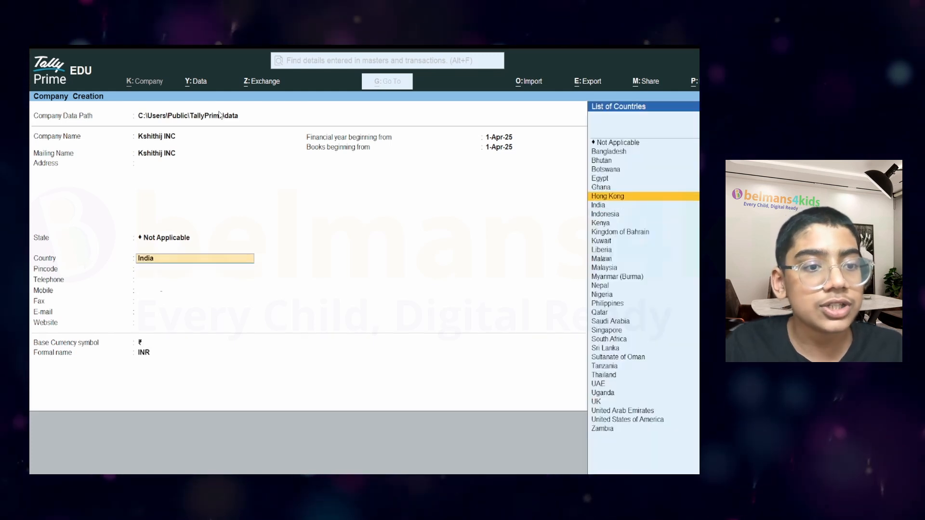
{"action": "key", "text": "Down"}
{"action": "key", "text": "Return"}
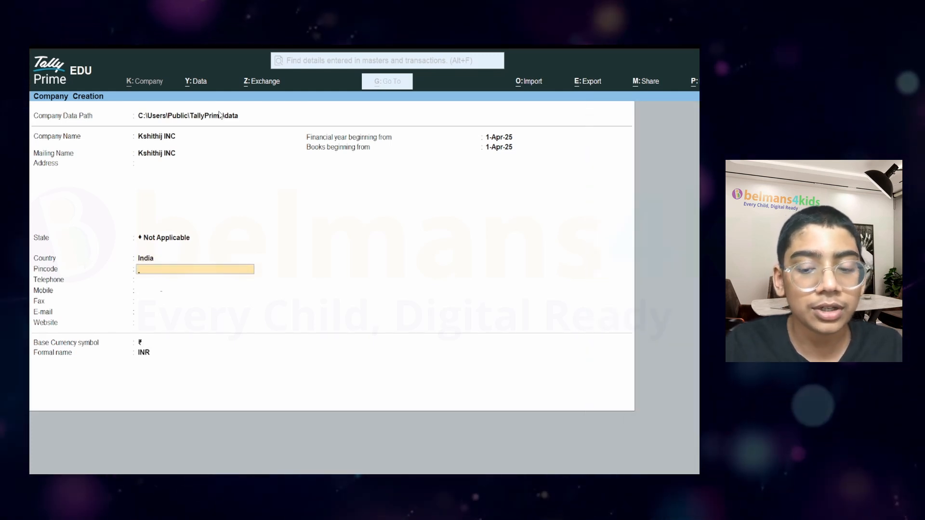
{"action": "key", "text": "BackSpace"}
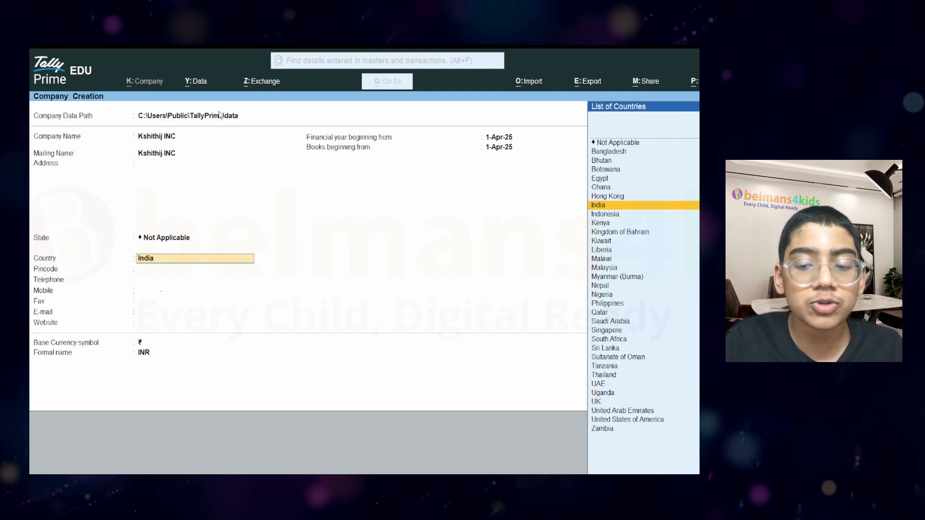
Set the state to Karnataka and leave the pincode blank.
{"action": "key", "text": "BackSpace"}
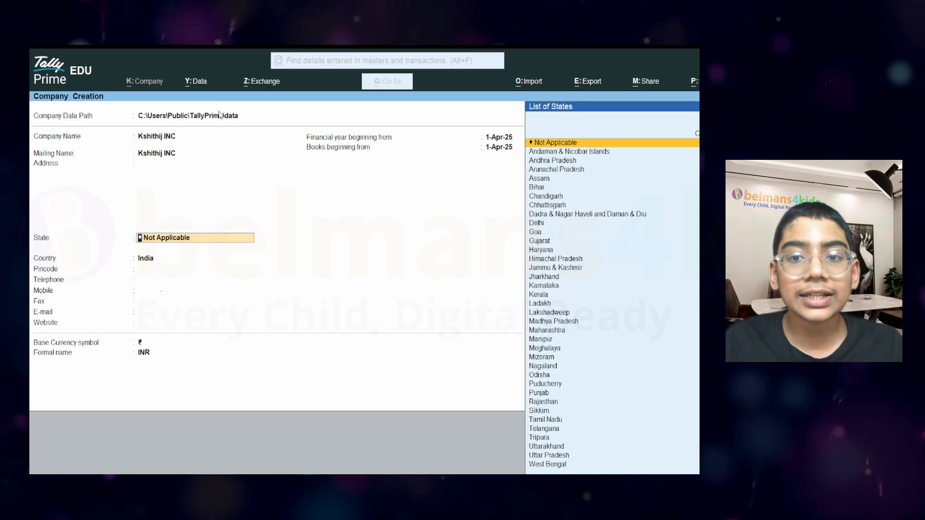
{"action": "key", "text": "Down"}
{"action": "key", "text": "Down"}
{"action": "key", "text": "Down"}
{"action": "key", "text": "Down"}
{"action": "key", "text": "Down"}
{"action": "key", "text": "Down"}
{"action": "key", "text": "Down"}
{"action": "key", "text": "Down"}
{"action": "key", "text": "Down"}
{"action": "key", "text": "Down"}
{"action": "key", "text": "Down"}
{"action": "key", "text": "Down"}
{"action": "key", "text": "Down"}
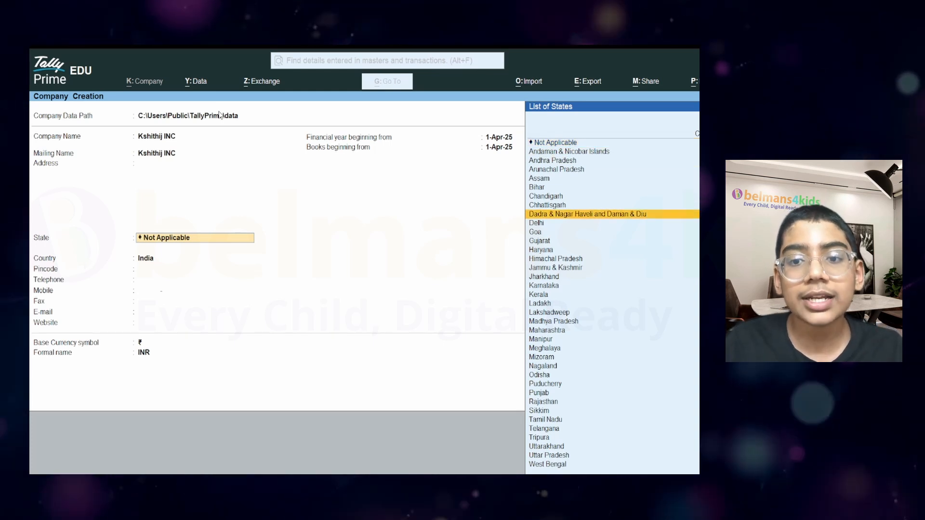
{"action": "key", "text": "Down"}
{"action": "key", "text": "Down"}
{"action": "key", "text": "Down"}
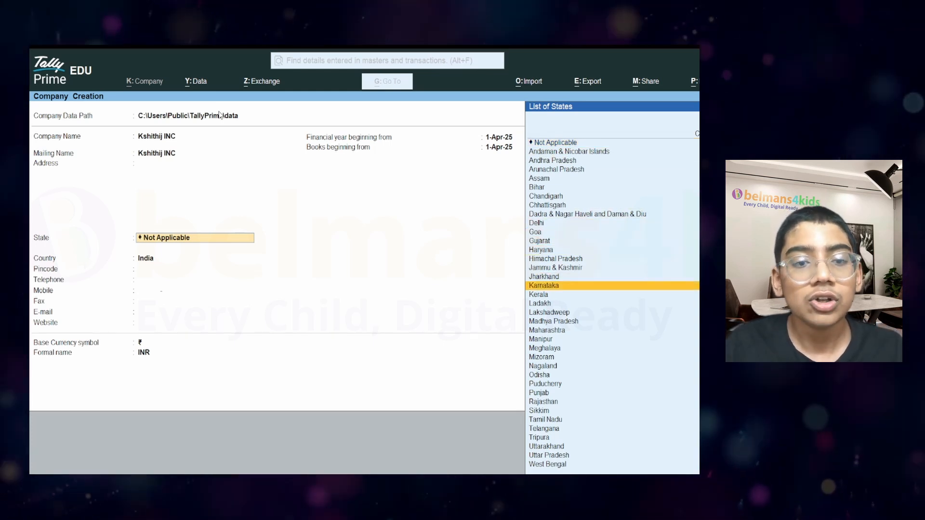
{"action": "key", "text": "Return"}
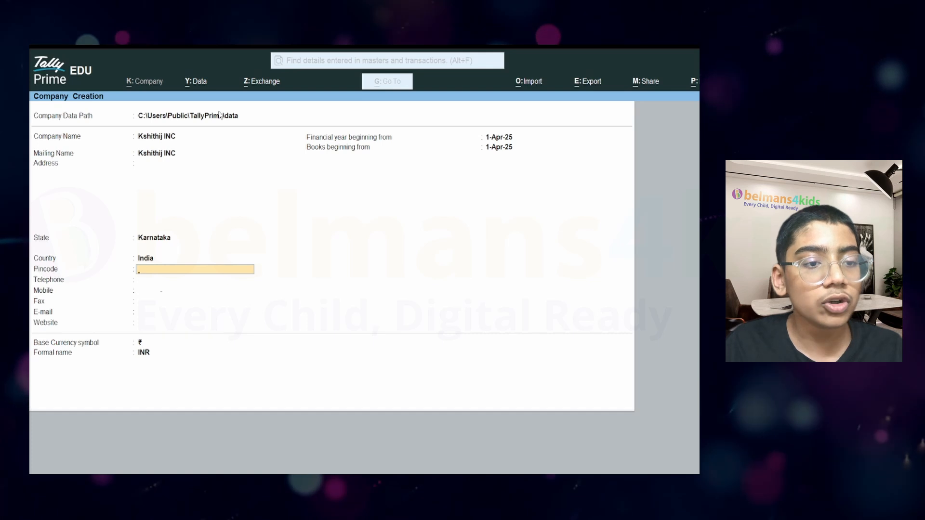
{"action": "key", "text": "Return"}
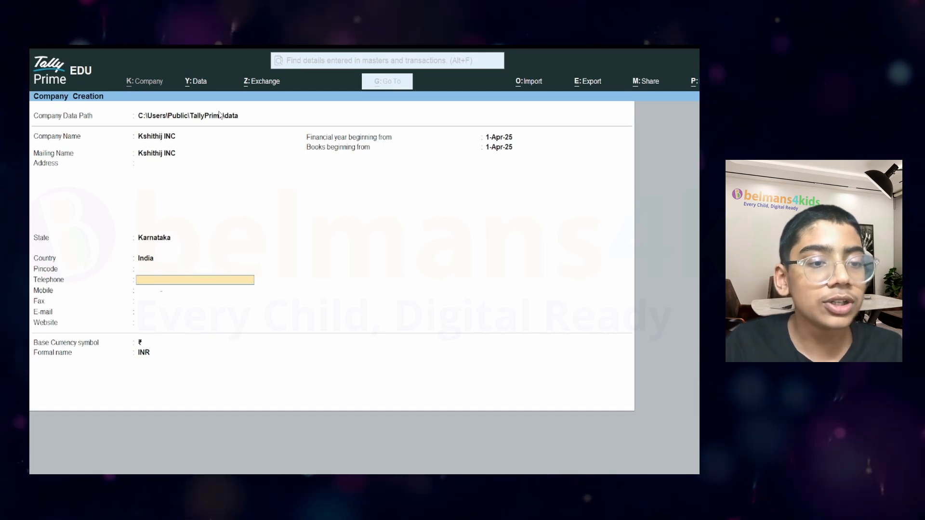
Keep financial year and books beginning at 1-Apr-25, with ₹ currency and INR formal name.
{"action": "key", "text": "Return"}
{"action": "key", "text": "Return"}
{"action": "key", "text": "Return"}
{"action": "key", "text": "Return"}
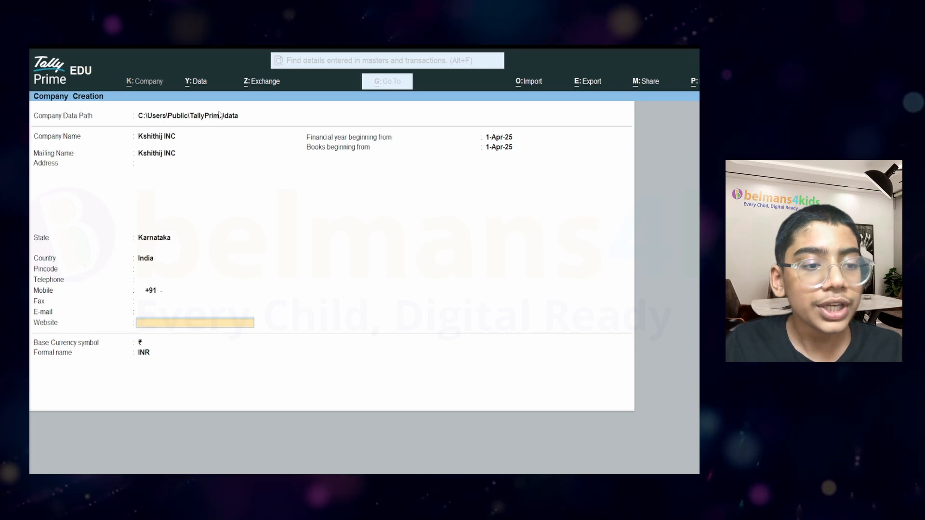
{"action": "key", "text": "Return"}
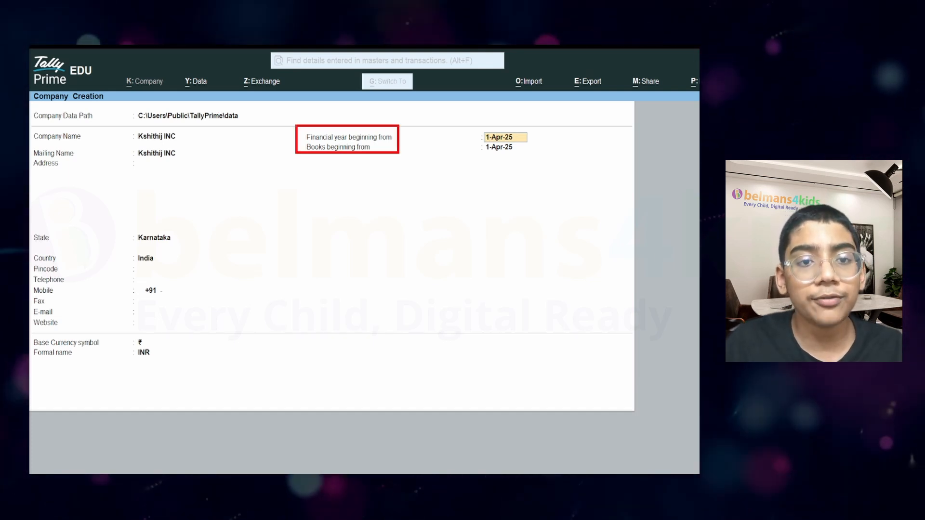
{"action": "left_click_drag", "start_coordinate": [399, 153], "coordinate": [548, 165]}
{"action": "key", "text": "Escape"}
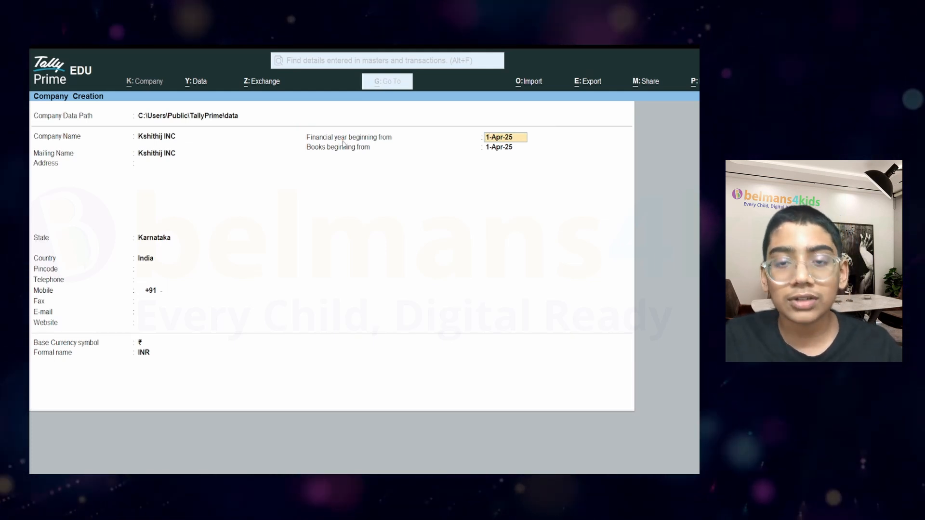
{"action": "key", "text": "Return"}
{"action": "key", "text": "Return"}
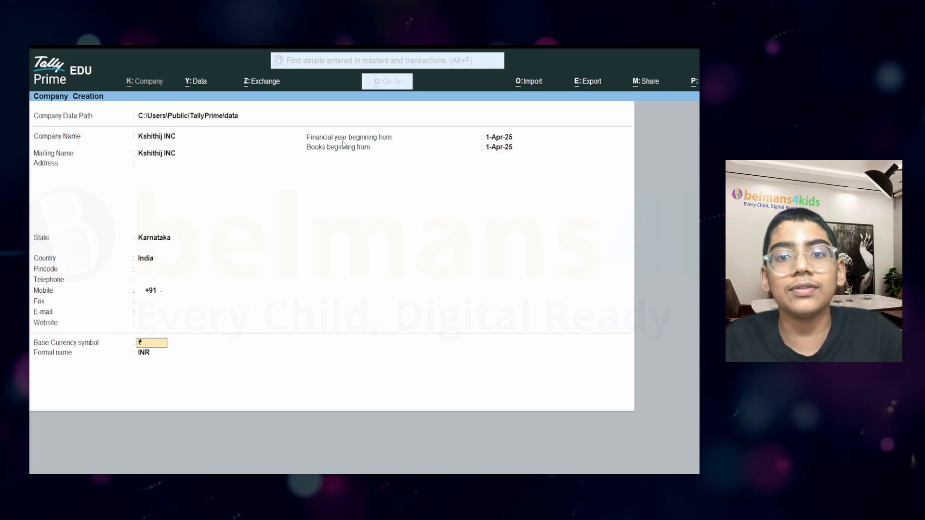
{"action": "key", "text": "Return"}
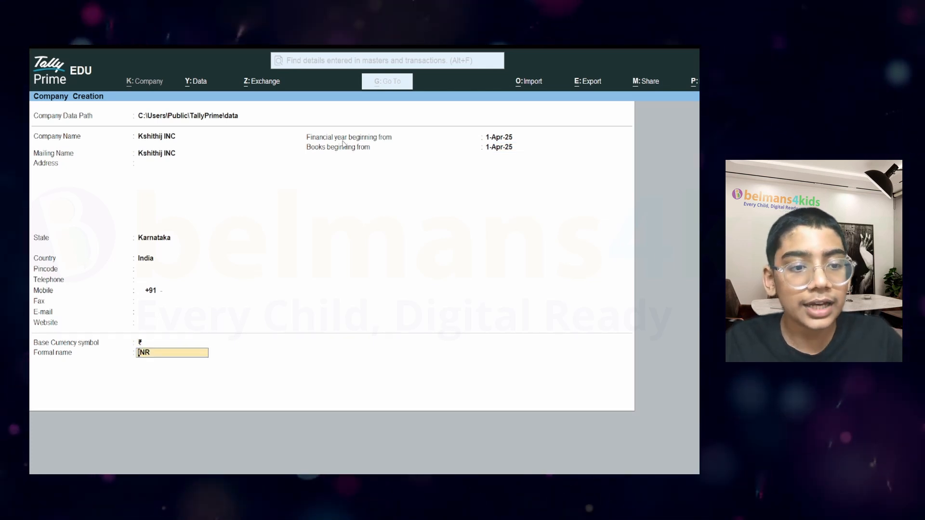
{"action": "key", "text": "Return"}
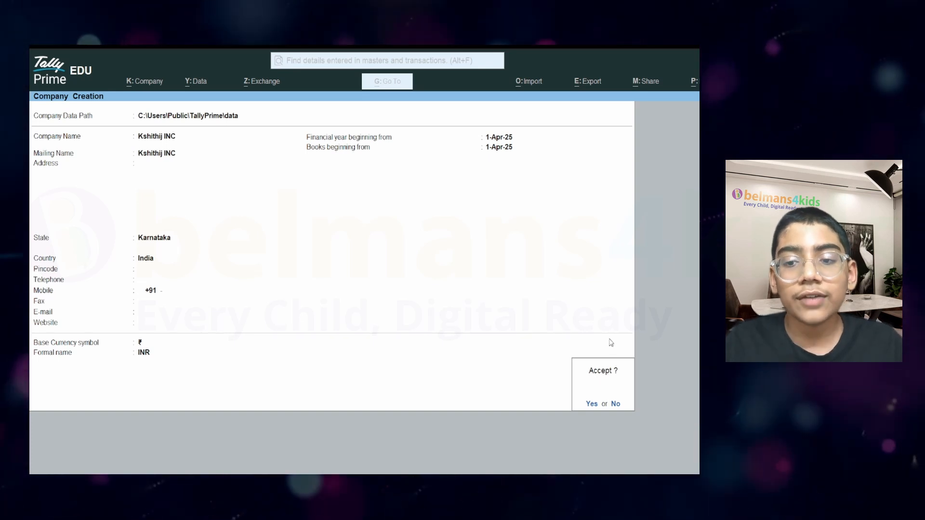
Save Kshithij INC and move between Create and Alter on the Gateway of Tally.
{"action": "key", "text": "Return"}
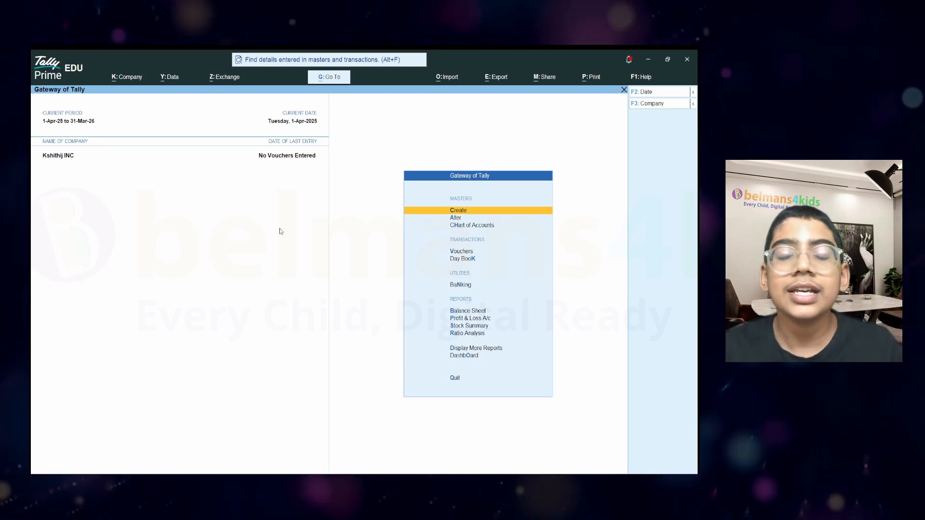
{"action": "key", "text": "ctrl"}
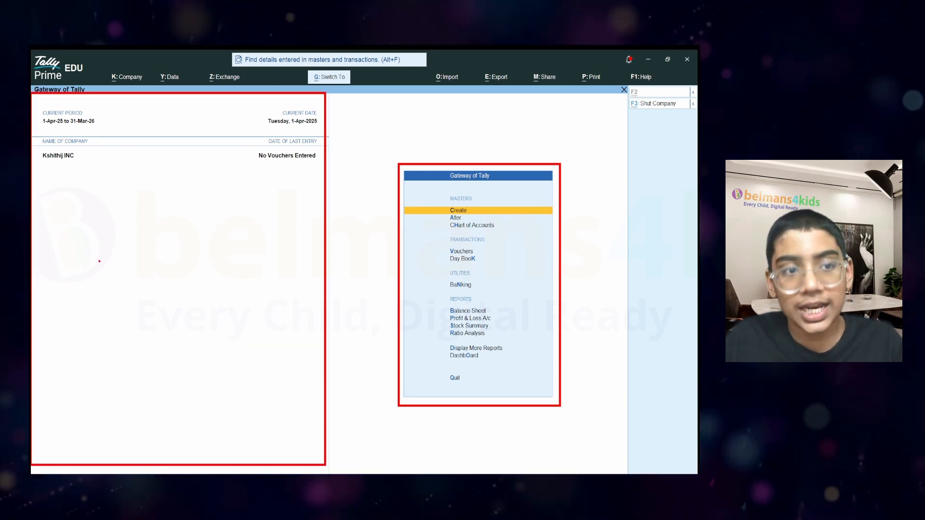
{"action": "key", "text": "Down"}
{"action": "key", "text": "Up"}
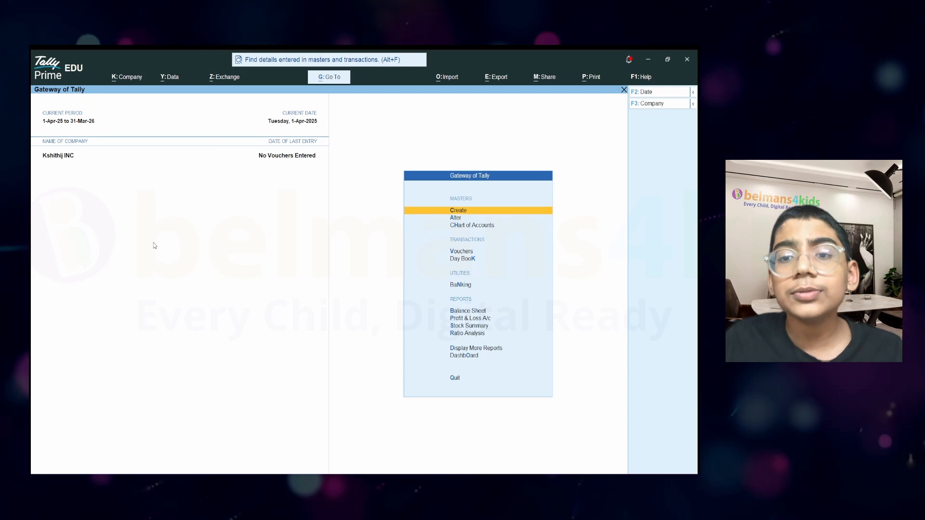
{"action": "key", "text": "Down"}
{"action": "key", "text": "Up"}
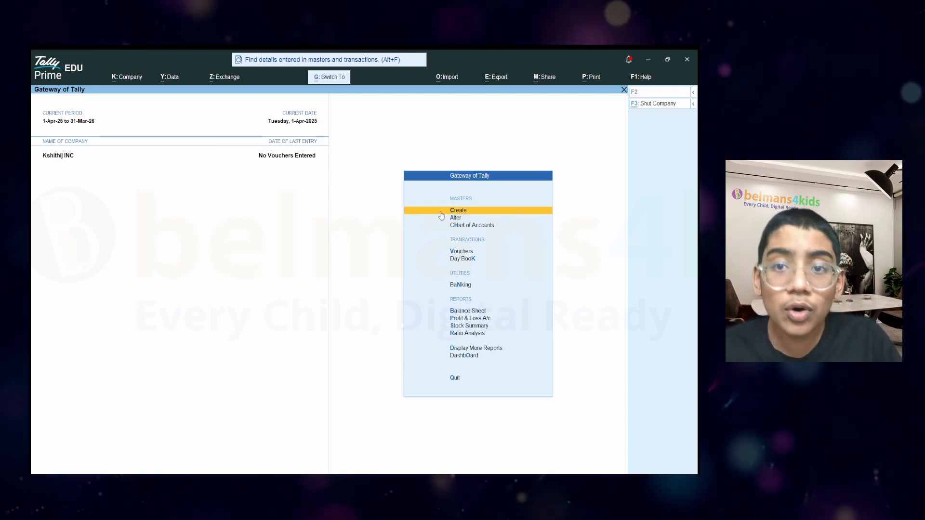
{"action": "key", "text": "ctrl"}
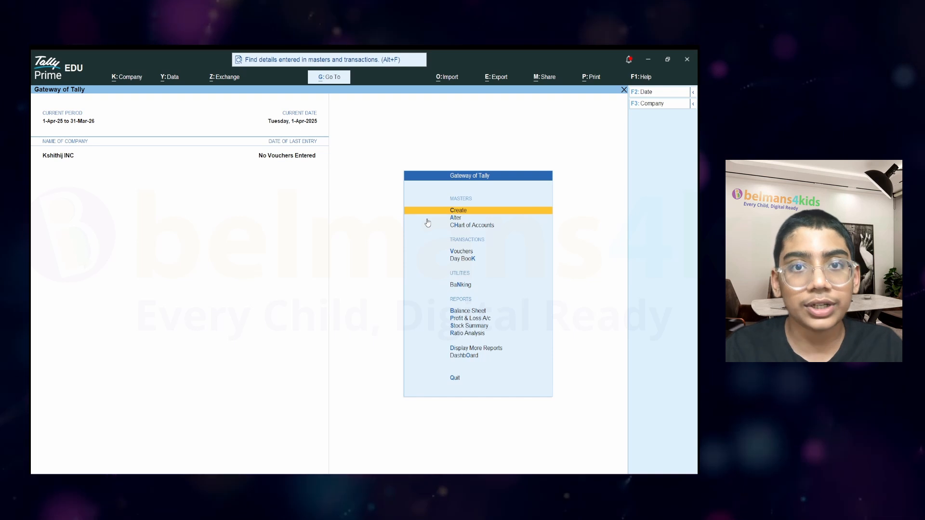
{"action": "key", "text": "Return"}
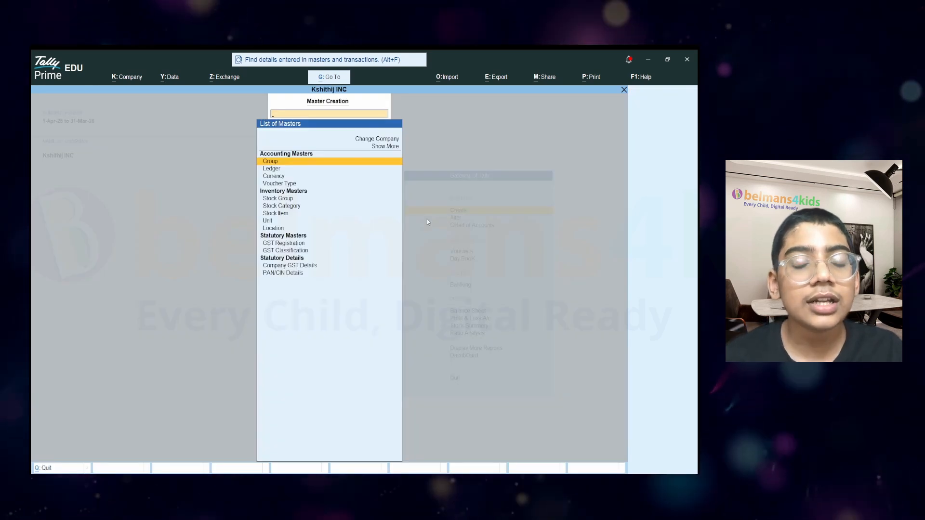
{"action": "key", "text": "Down"}
{"action": "key", "text": "Down"}
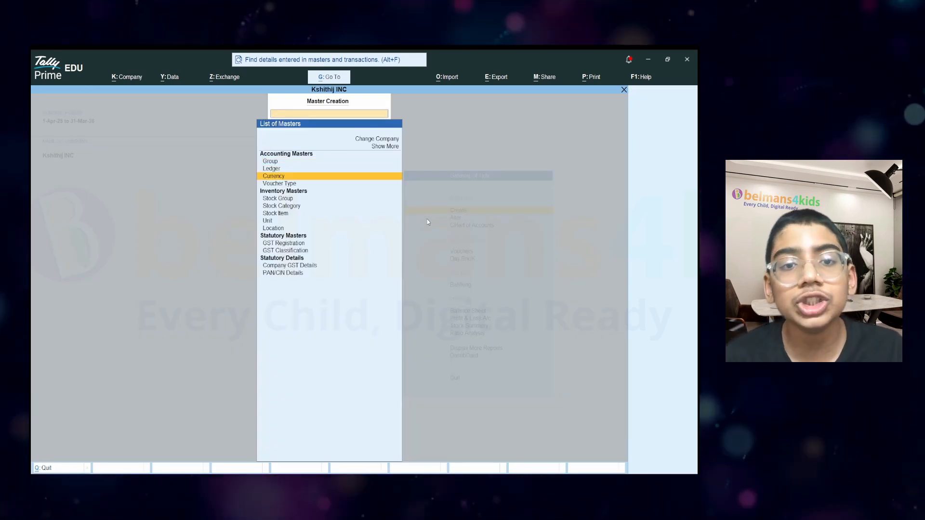
{"action": "key", "text": "Down"}
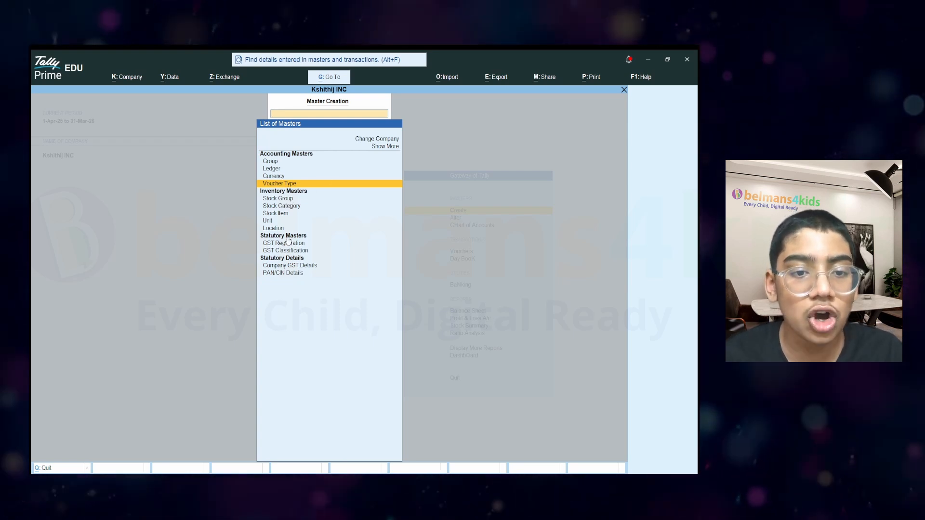
{"action": "key", "text": "Escape"}
{"action": "key", "text": "Down"}
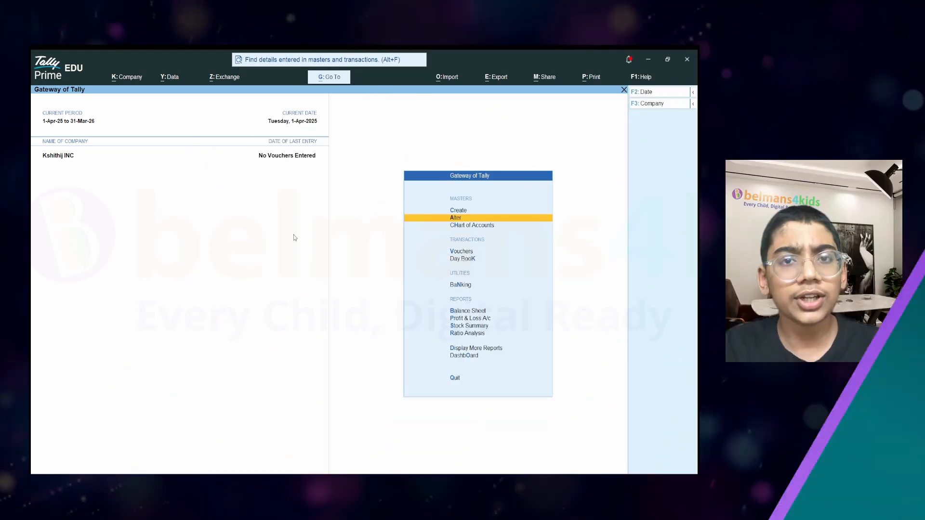
Open the List of Masters from Create and highlight Ledger.
{"action": "key", "text": "Up"}
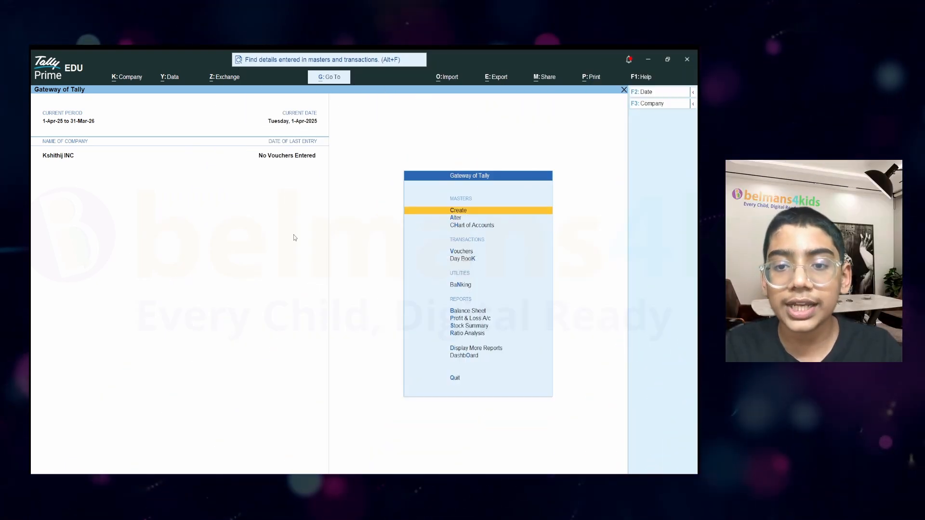
{"action": "key", "text": "Down"}
{"action": "key", "text": "Up"}
{"action": "key", "text": "Down"}
{"action": "key", "text": "Down"}
{"action": "key", "text": "Down"}
{"action": "key", "text": "Down"}
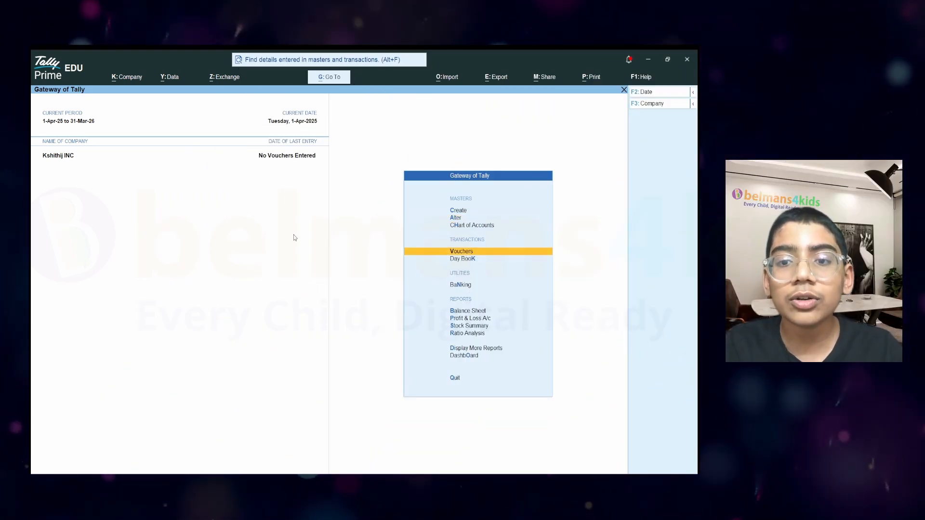
{"action": "key", "text": "Up"}
{"action": "key", "text": "Up"}
{"action": "key", "text": "Up"}
{"action": "key", "text": "Down"}
{"action": "key", "text": "Up"}
{"action": "key", "text": "Down"}
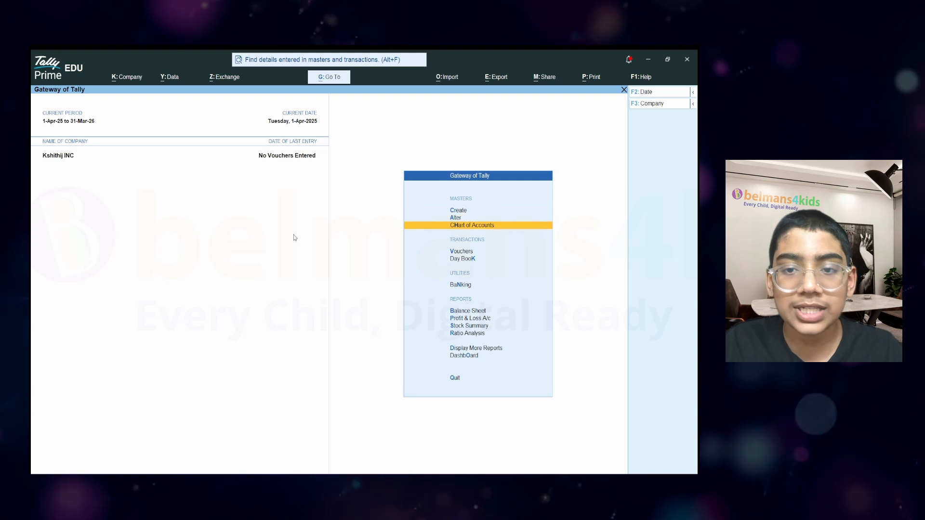
{"action": "key", "text": "Down"}
{"action": "key", "text": "Up"}
{"action": "key", "text": "Up"}
{"action": "key", "text": "Up"}
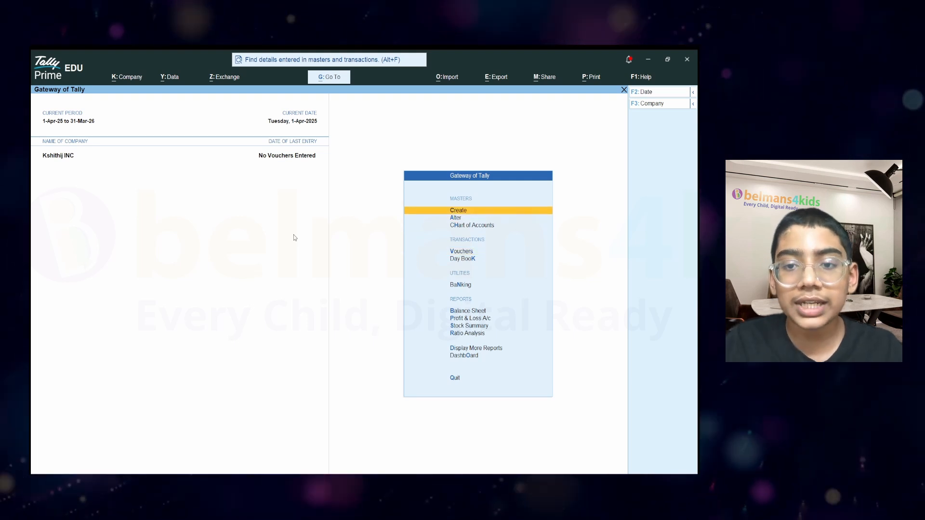
{"action": "key", "text": "Return"}
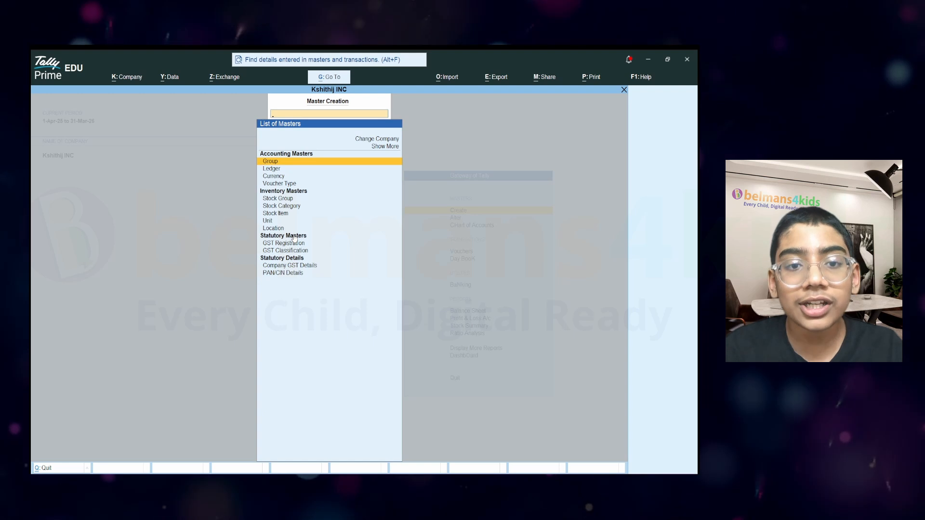
{"action": "key", "text": "Down"}
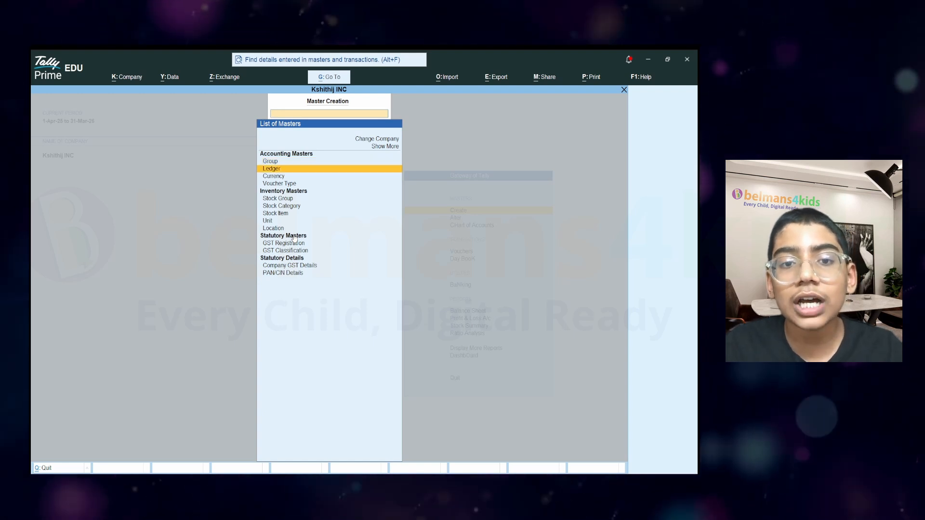
Start a new ledger named 'Wages Expense' and reach its Under group field.
{"action": "left_click", "coordinate": [278, 168]}
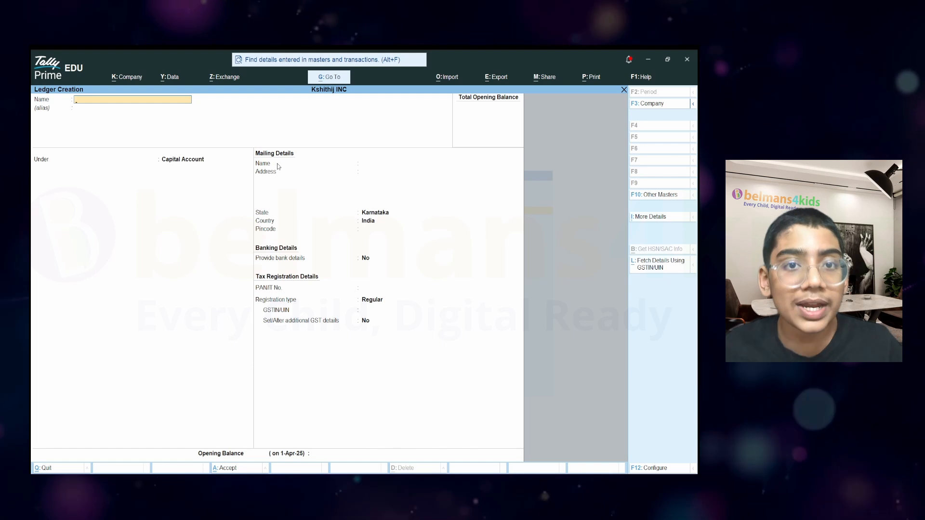
{"action": "type", "text": "Wag"}
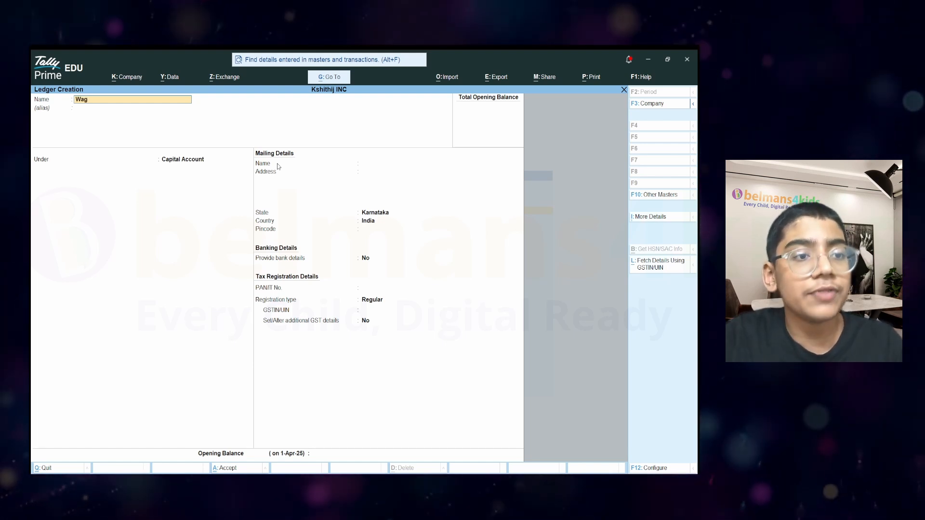
{"action": "type", "text": "es Expensse"}
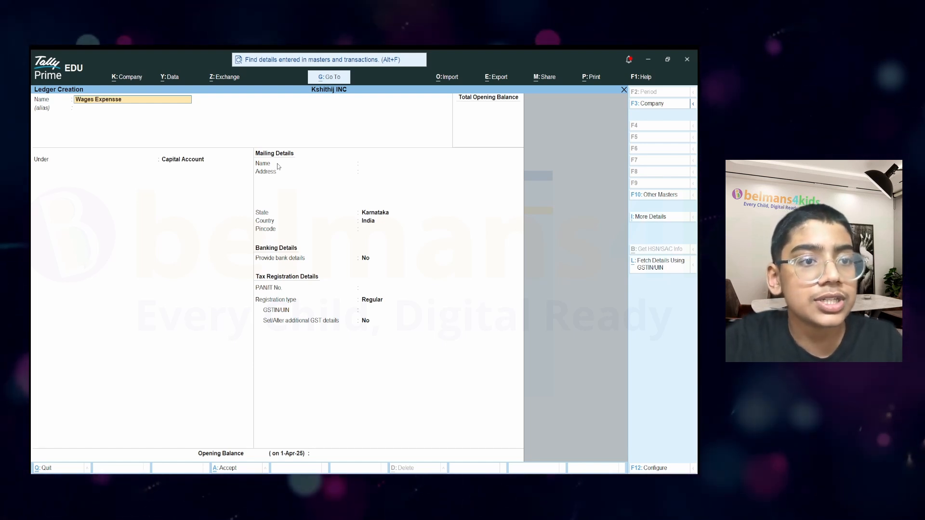
{"action": "key", "text": "BackSpace"}
{"action": "key", "text": "BackSpace"}
{"action": "type", "text": "e"}
{"action": "key", "text": "Return"}
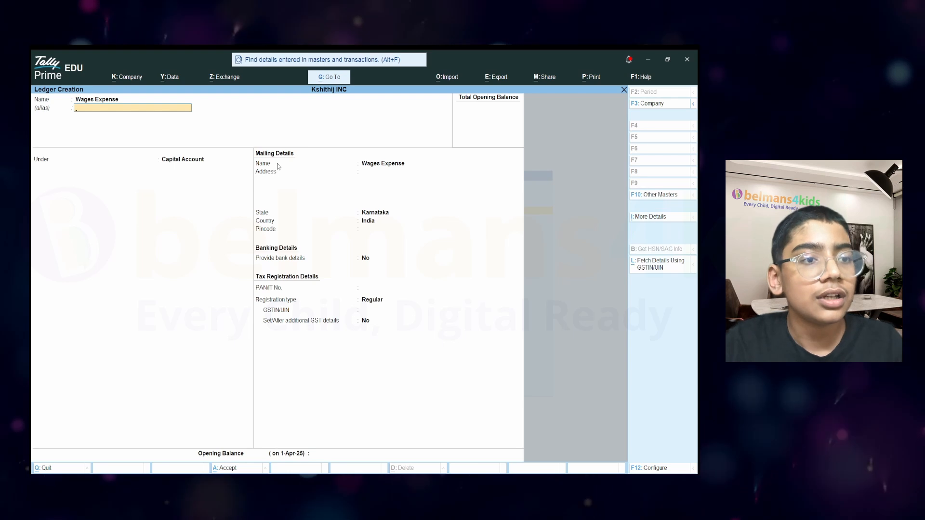
{"action": "key", "text": "Return"}
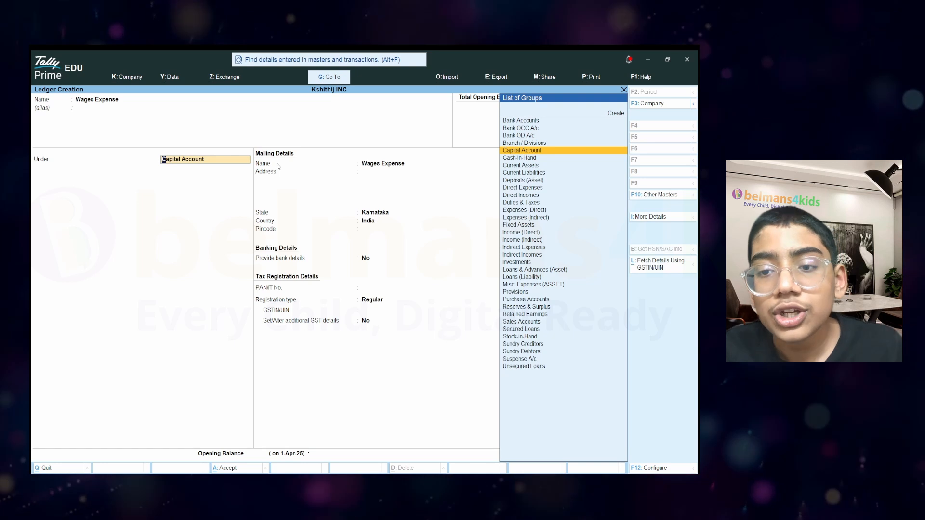
Save Wages Expense under Indirect Expenses and exit the blank ledger form.
{"action": "key", "text": "Down"}
{"action": "key", "text": "Down"}
{"action": "key", "text": "Down"}
{"action": "key", "text": "Down"}
{"action": "key", "text": "Down"}
{"action": "key", "text": "Down"}
{"action": "key", "text": "Down"}
{"action": "key", "text": "Down"}
{"action": "key", "text": "Down"}
{"action": "key", "text": "Down"}
{"action": "key", "text": "Down"}
{"action": "key", "text": "Down"}
{"action": "key", "text": "Down"}
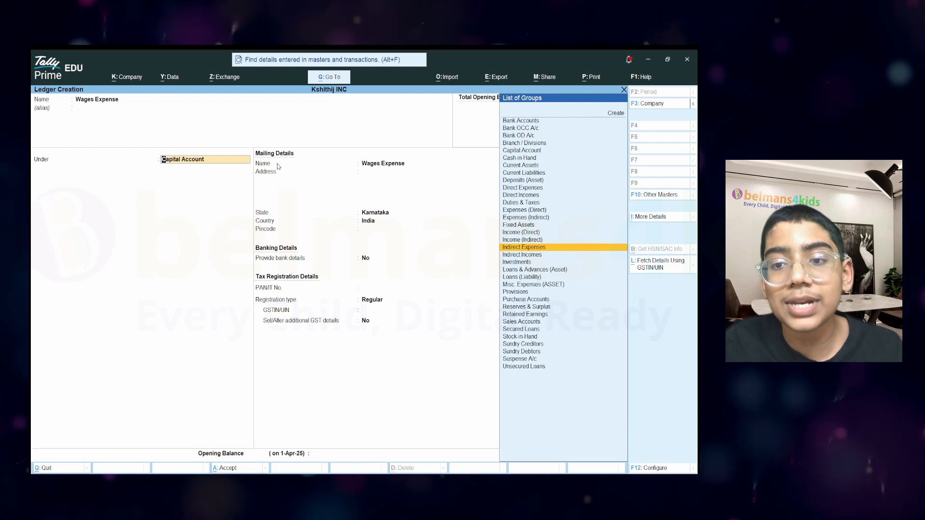
{"action": "key", "text": "Return"}
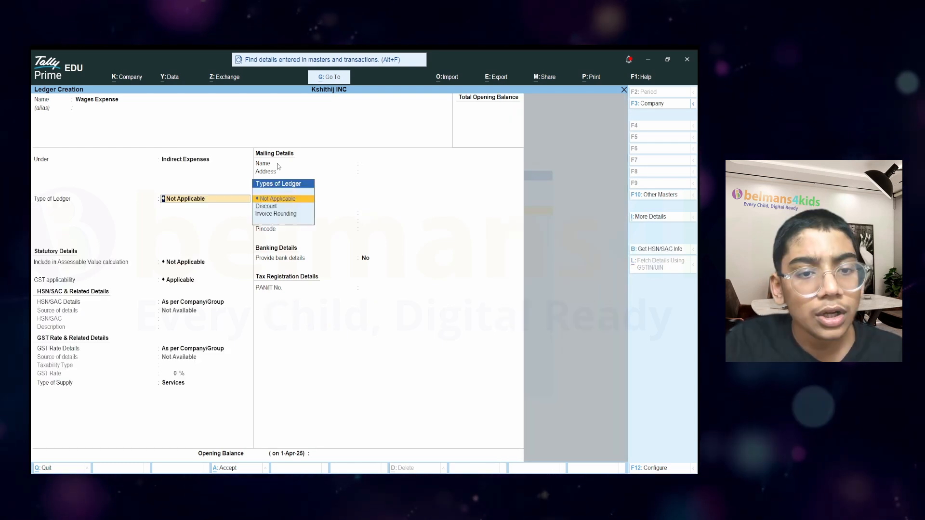
{"action": "key", "text": "Return"}
{"action": "key", "text": "Return"}
{"action": "key", "text": "Return"}
{"action": "key", "text": "Return"}
{"action": "key", "text": "Return"}
{"action": "key", "text": "Return"}
{"action": "key", "text": "Return"}
{"action": "key", "text": "Return"}
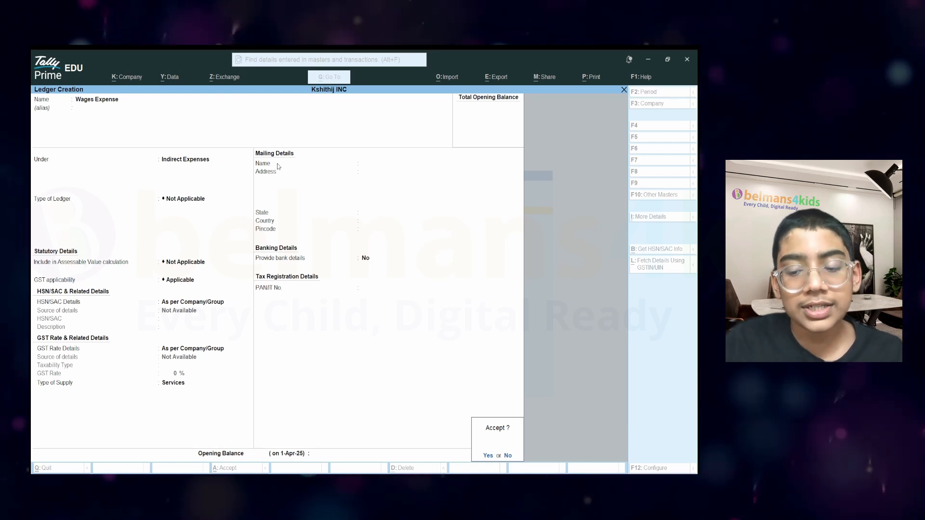
{"action": "key", "text": "Return"}
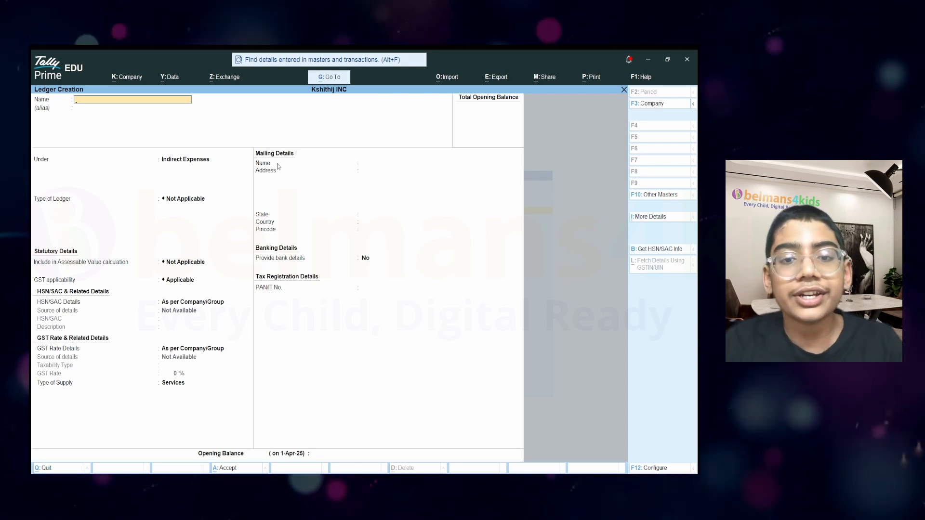
{"action": "key", "text": "Escape"}
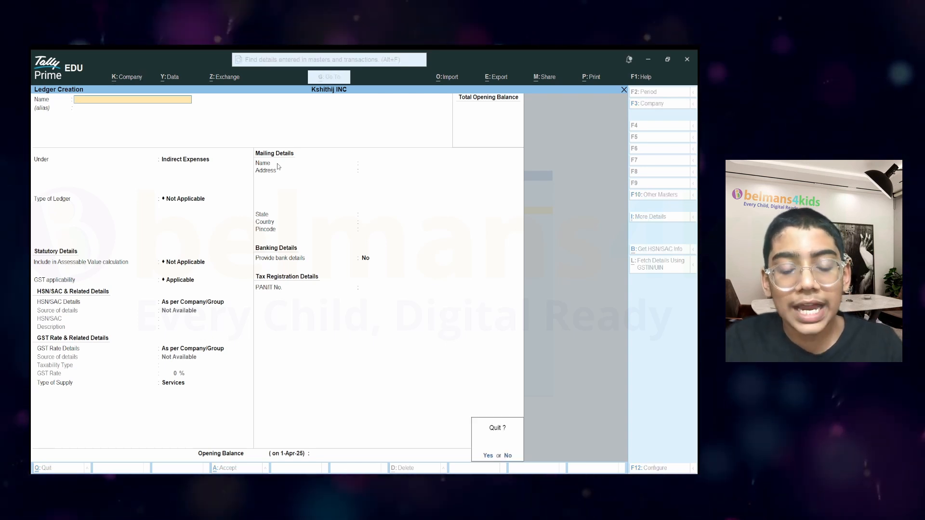
Quit ledger creation and open the Chart of Accounts list of ledgers.
{"action": "key", "text": "y"}
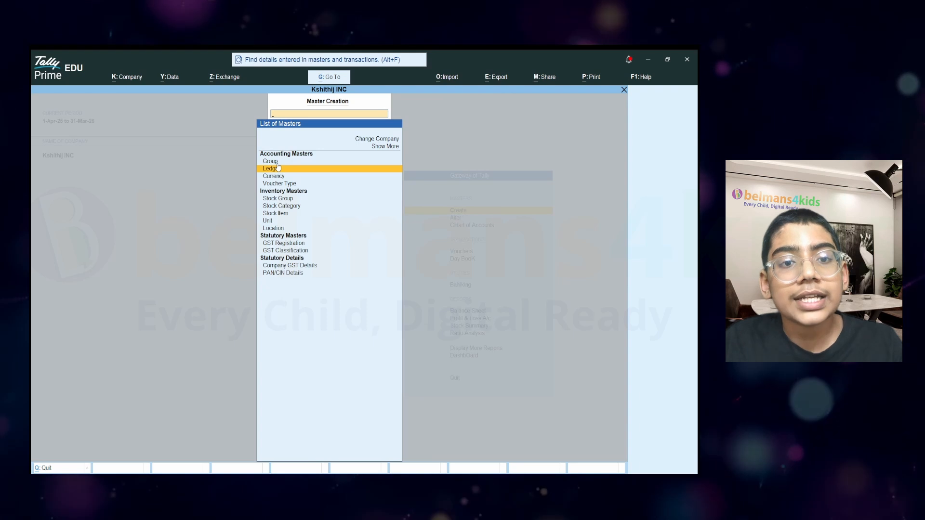
{"action": "key", "text": "Escape"}
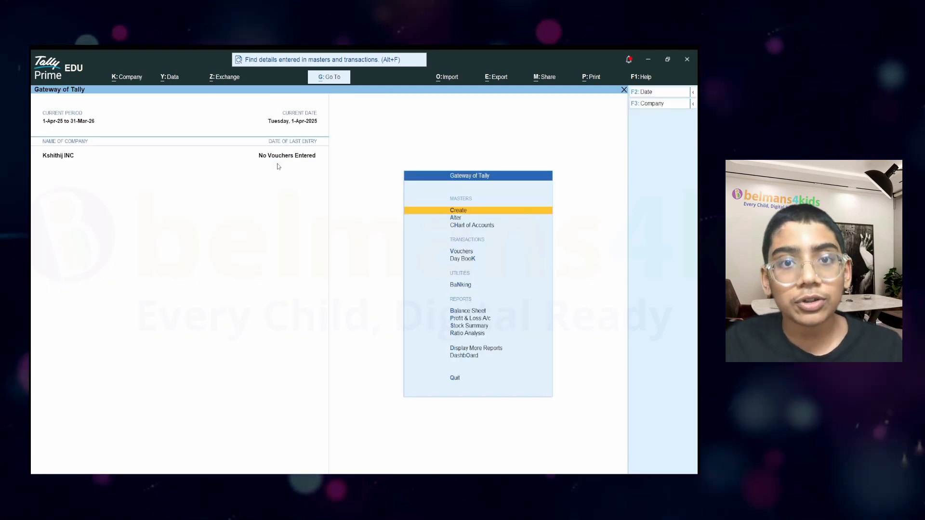
{"action": "key", "text": "Down"}
{"action": "key", "text": "Down"}
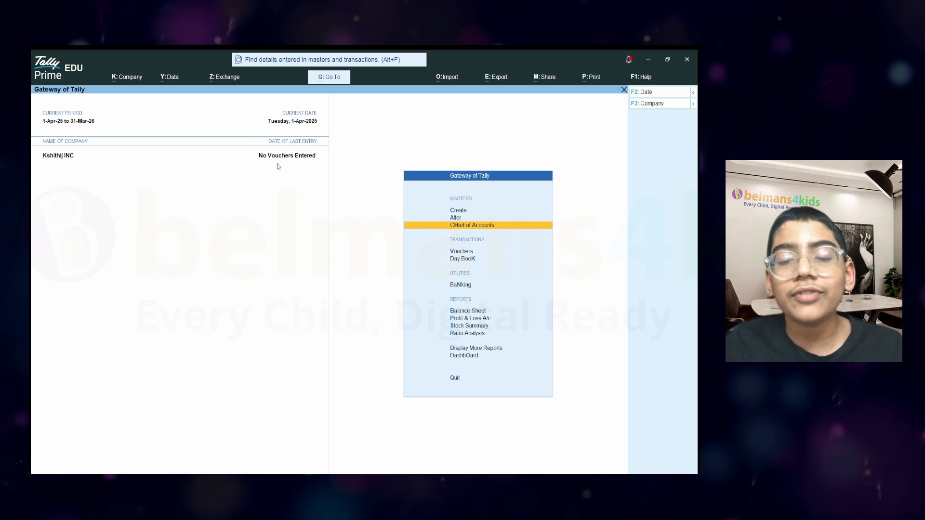
{"action": "key", "text": "Return"}
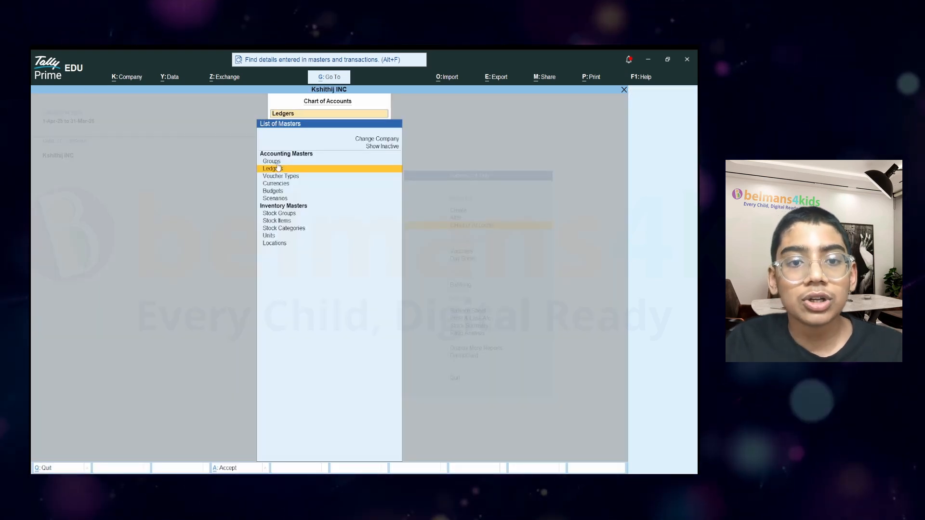
{"action": "key", "text": "Return"}
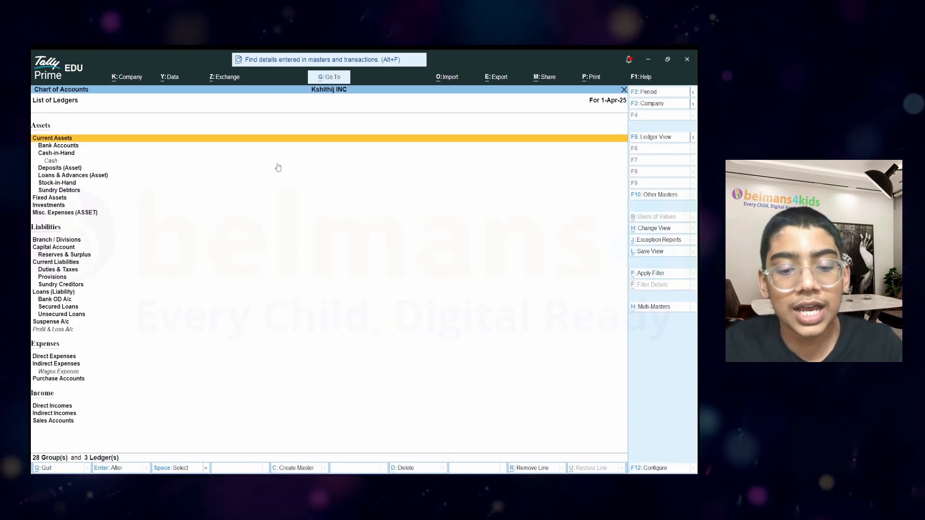
Review Cash, Profit & Loss A/c and Wages Expense in the flat ledger list, then close it.
{"action": "key", "text": "F5"}
{"action": "key", "text": "Down"}
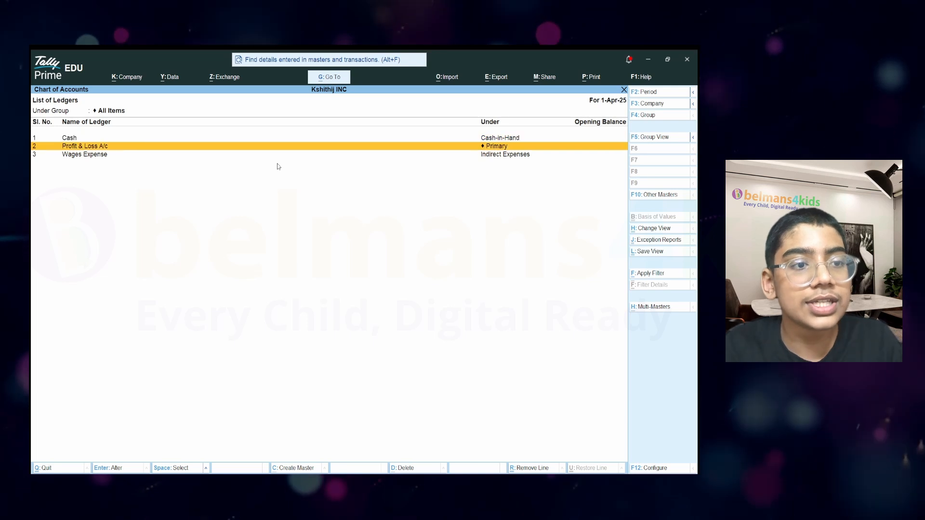
{"action": "key", "text": "Down"}
{"action": "key", "text": "Up"}
{"action": "key", "text": "Up"}
{"action": "key", "text": "Down"}
{"action": "key", "text": "Up"}
{"action": "key", "text": "Down"}
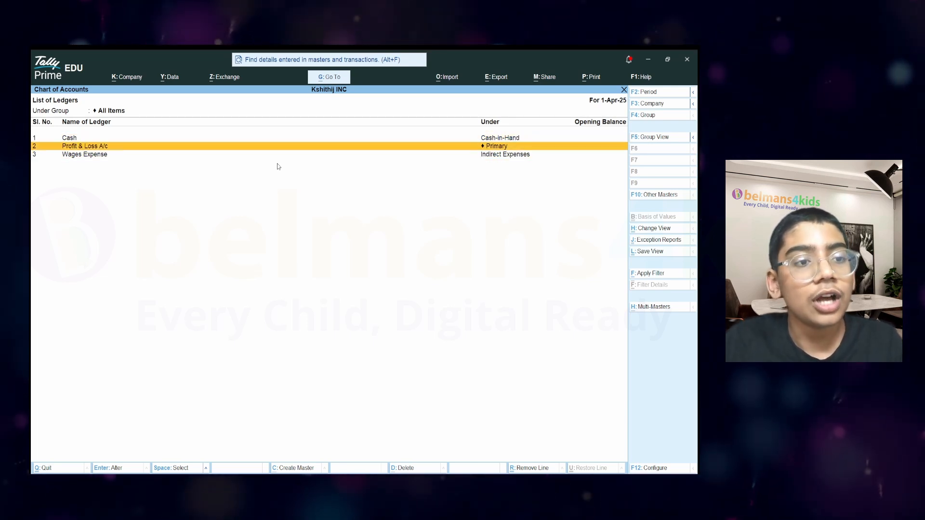
{"action": "key", "text": "Down"}
{"action": "key", "text": "Up"}
{"action": "key", "text": "Up"}
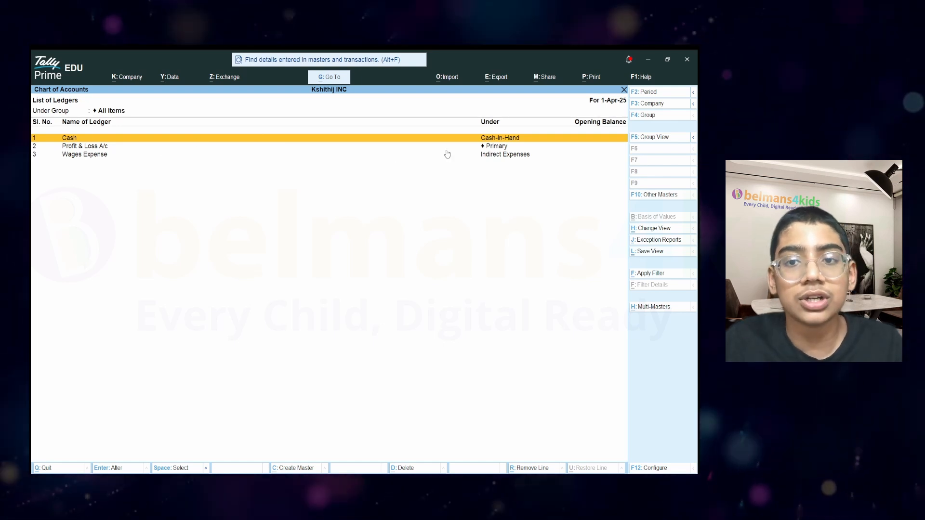
{"action": "left_click", "coordinate": [65, 157]}
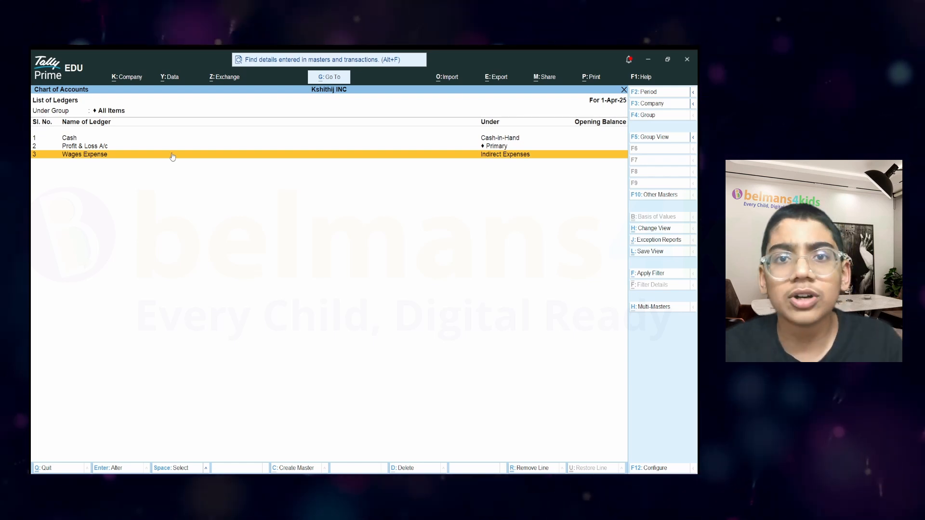
{"action": "key", "text": "Escape"}
{"action": "key", "text": "Escape"}
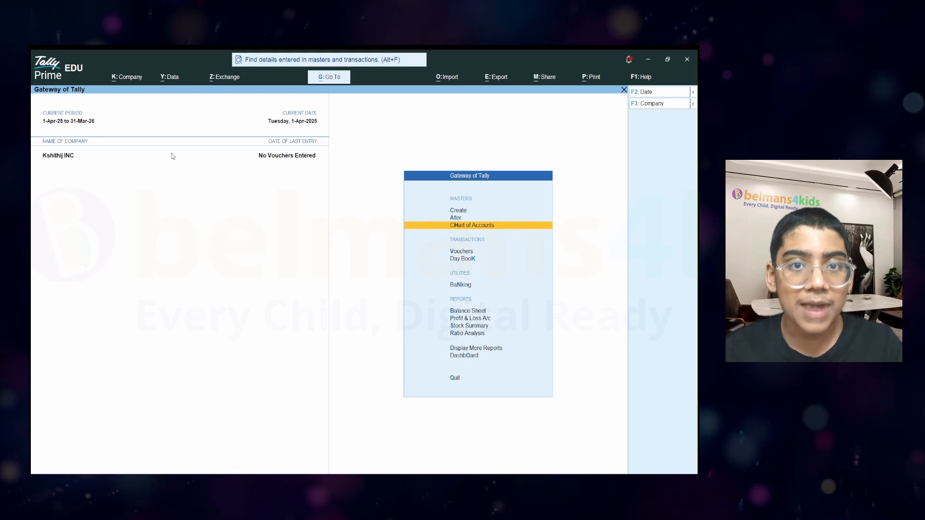
Start a new ledger from Create > Ledger.
{"action": "key", "text": "Up"}
{"action": "key", "text": "Up"}
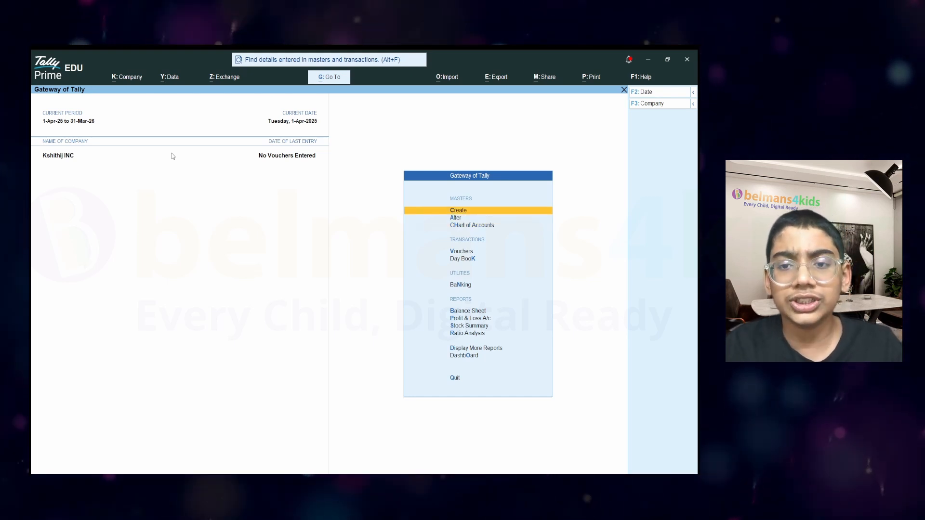
{"action": "key", "text": "Return"}
{"action": "key", "text": "Down"}
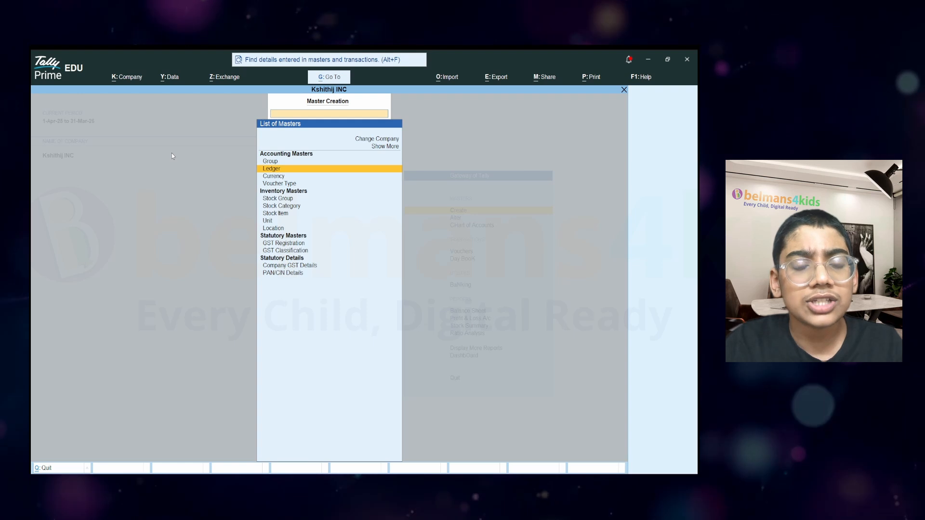
{"action": "key", "text": "Return"}
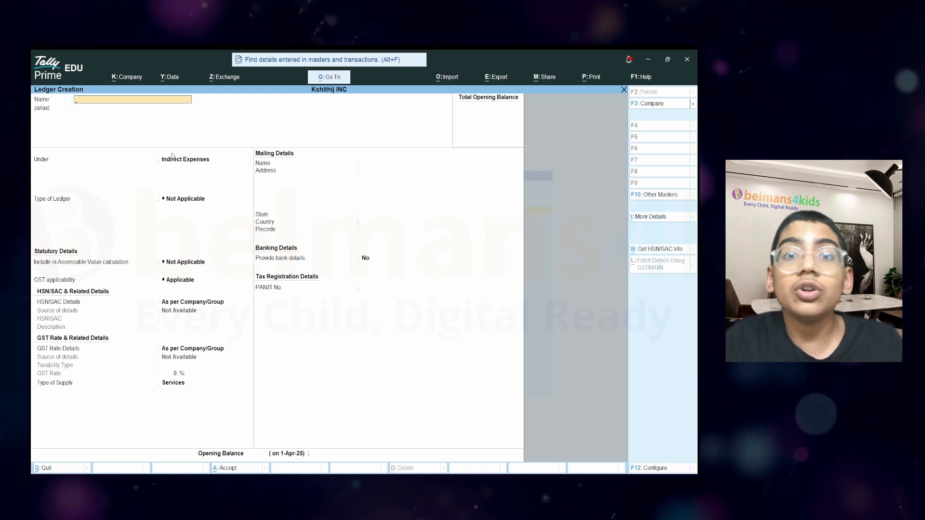
Create the 'Donation Recieved' ledger under Indirect Incomes and accept it.
{"action": "type", "text": "Donat"}
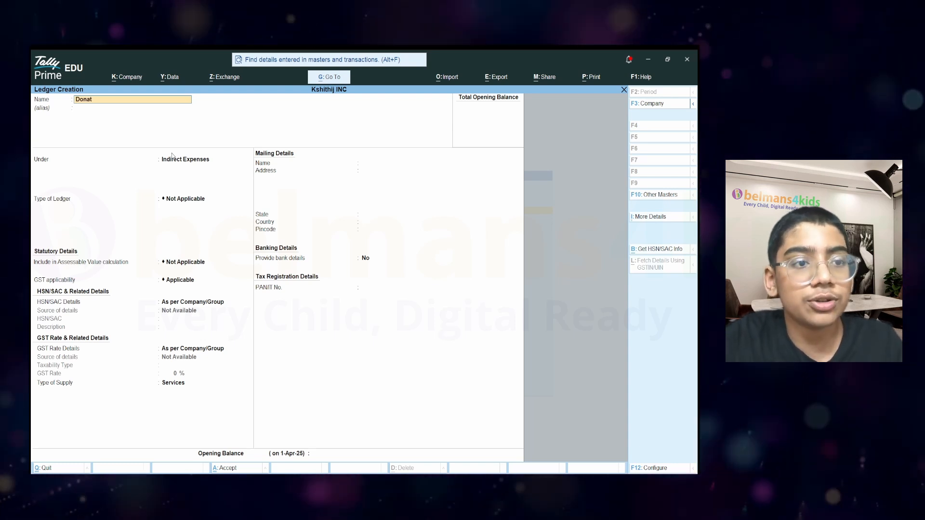
{"action": "type", "text": "ion Reciev"}
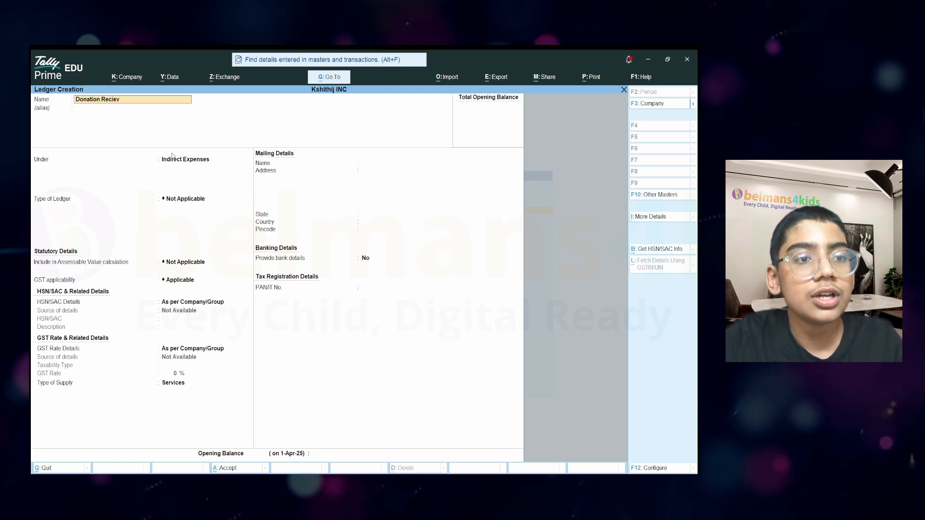
{"action": "type", "text": "ed"}
{"action": "key", "text": "Return"}
{"action": "key", "text": "Return"}
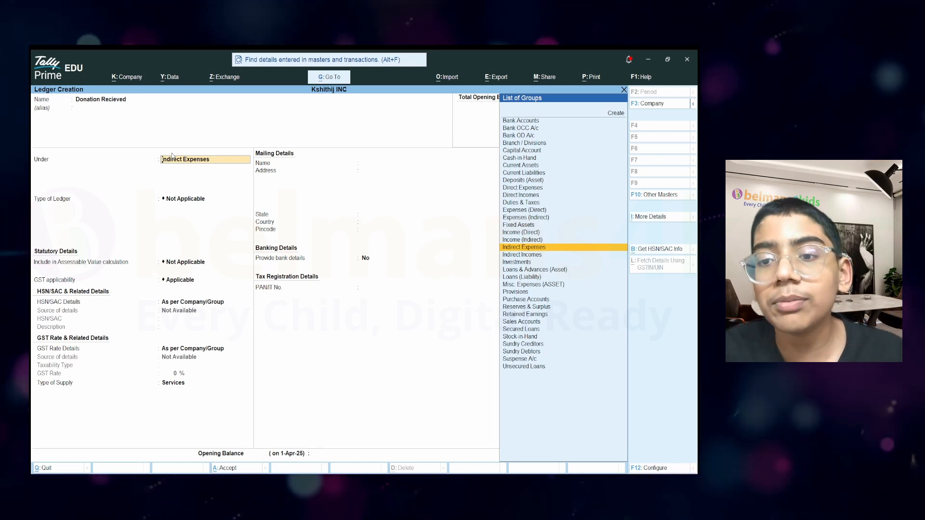
{"action": "key", "text": "Up"}
{"action": "key", "text": "Down"}
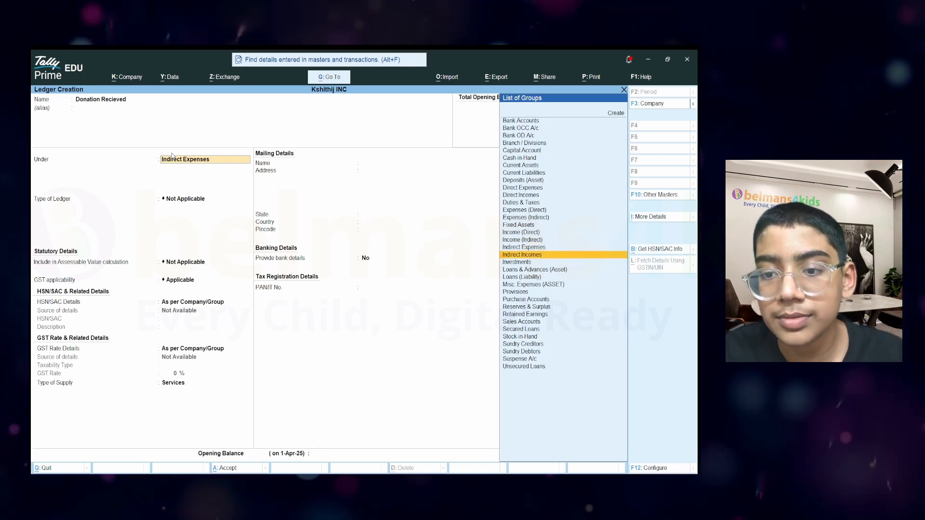
{"action": "key", "text": "Return"}
{"action": "key", "text": "Return"}
{"action": "key", "text": "Return"}
{"action": "key", "text": "Return"}
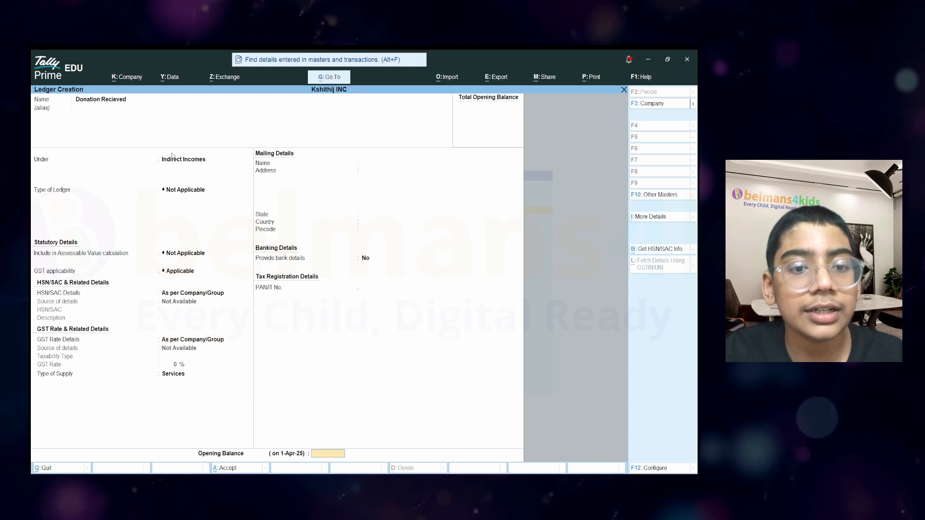
{"action": "key", "text": "Return"}
{"action": "key", "text": "Return"}
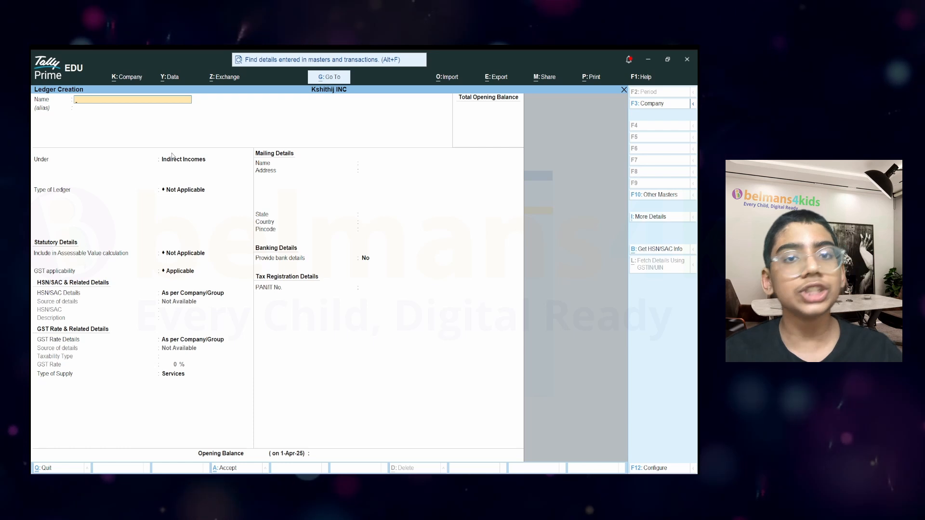
Enter a 'Travel Expense' ledger under Indirect Expenses and accept its remaining fields.
{"action": "type", "text": "Trav"}
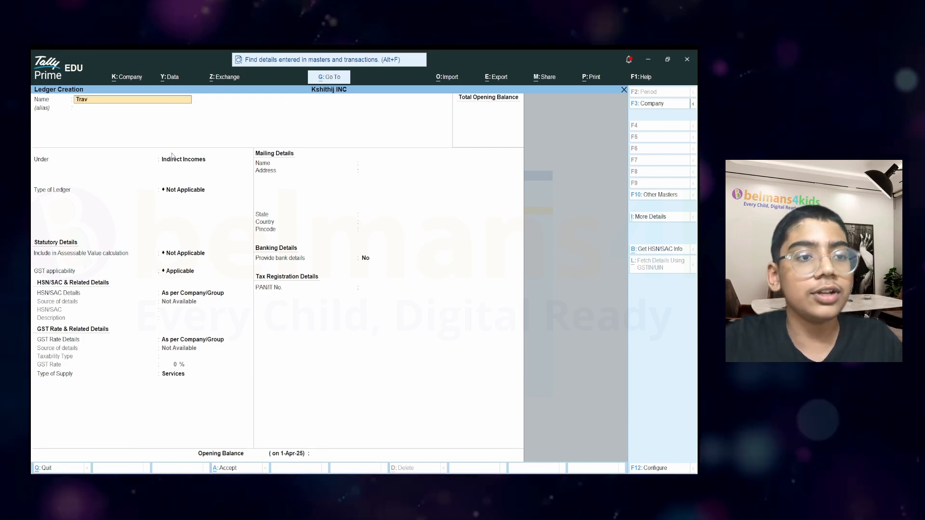
{"action": "type", "text": "el Expense"}
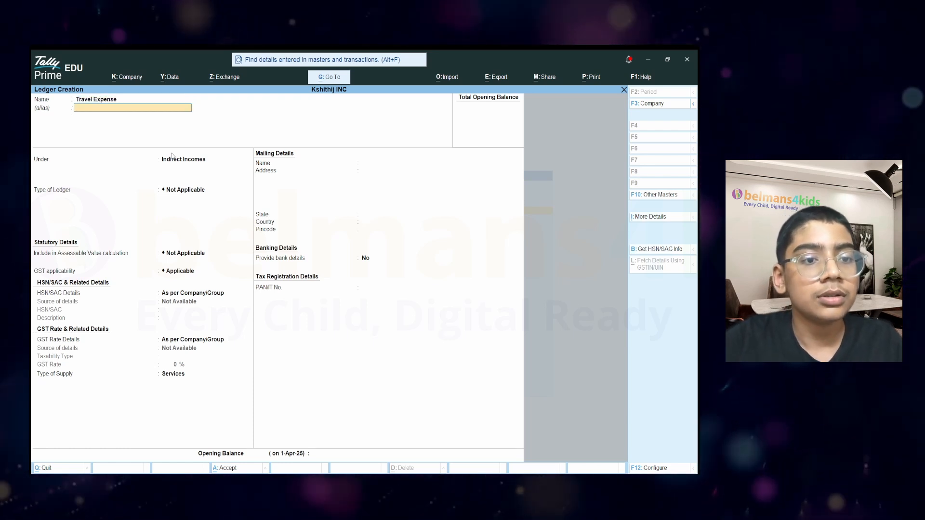
{"action": "key", "text": "Return"}
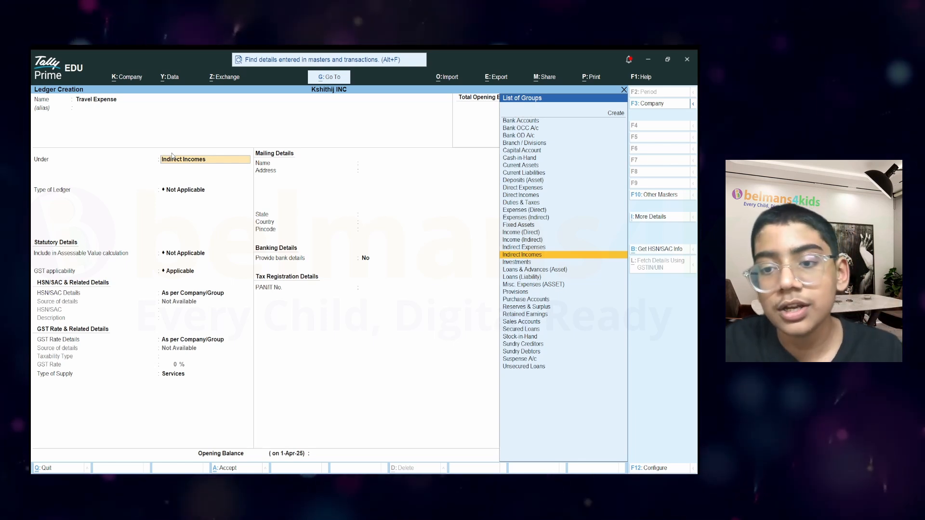
{"action": "key", "text": "Up"}
{"action": "key", "text": "Return"}
{"action": "key", "text": "Return"}
{"action": "key", "text": "Return"}
{"action": "key", "text": "Return"}
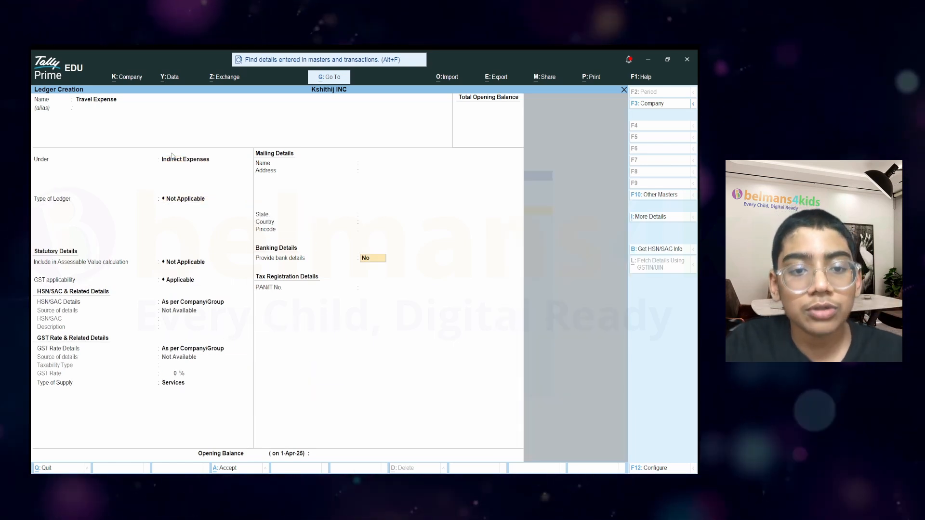
{"action": "key", "text": "Return"}
{"action": "key", "text": "Return"}
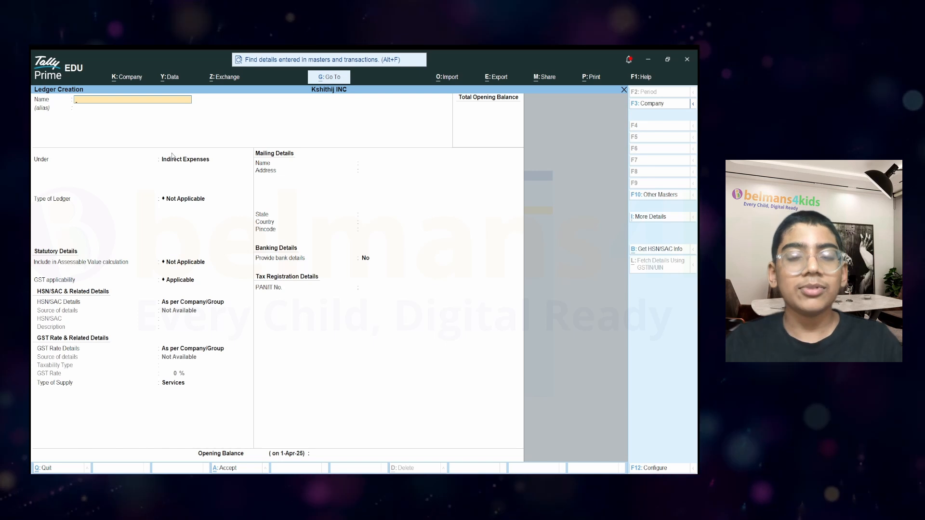
Quit the blank ledger form and open the Chart of Accounts ledger list.
{"action": "key", "text": "Escape"}
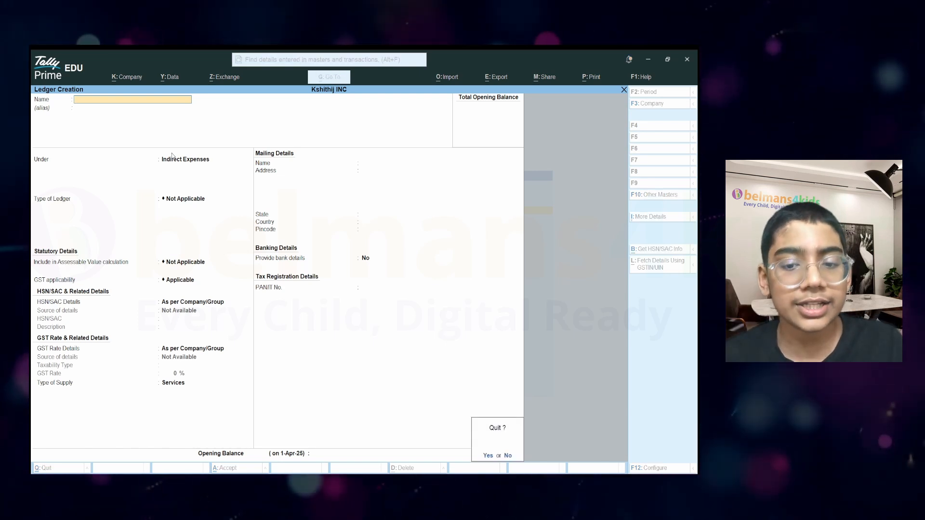
{"action": "key", "text": "Return"}
{"action": "key", "text": "Escape"}
{"action": "key", "text": "Down"}
{"action": "key", "text": "Down"}
{"action": "key", "text": "Return"}
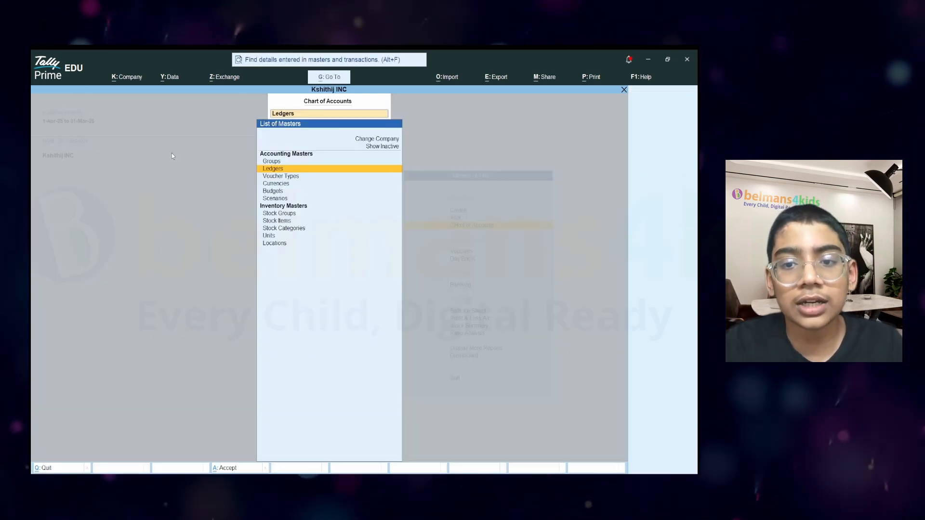
{"action": "key", "text": "Return"}
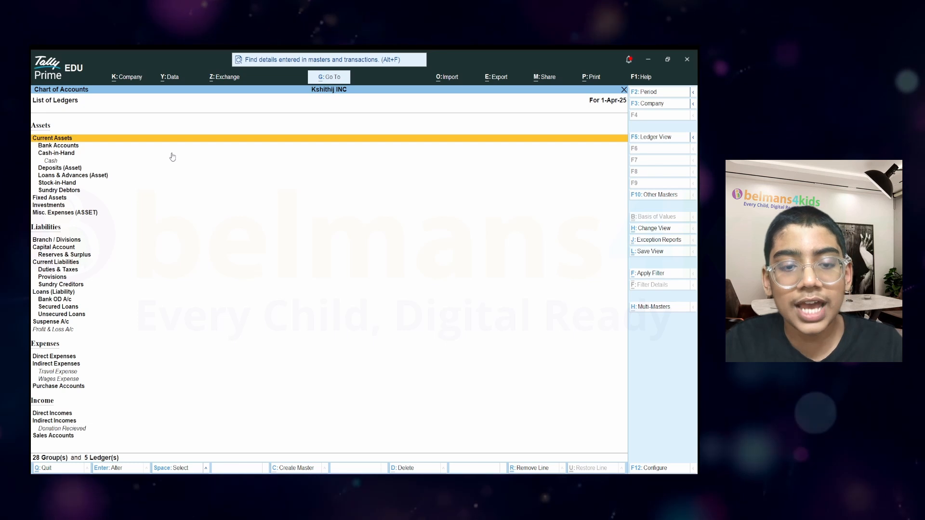
Check Donation Recieved, Travel Expense and Wages Expense in the flat ledger list, then close it.
{"action": "key", "text": "F5"}
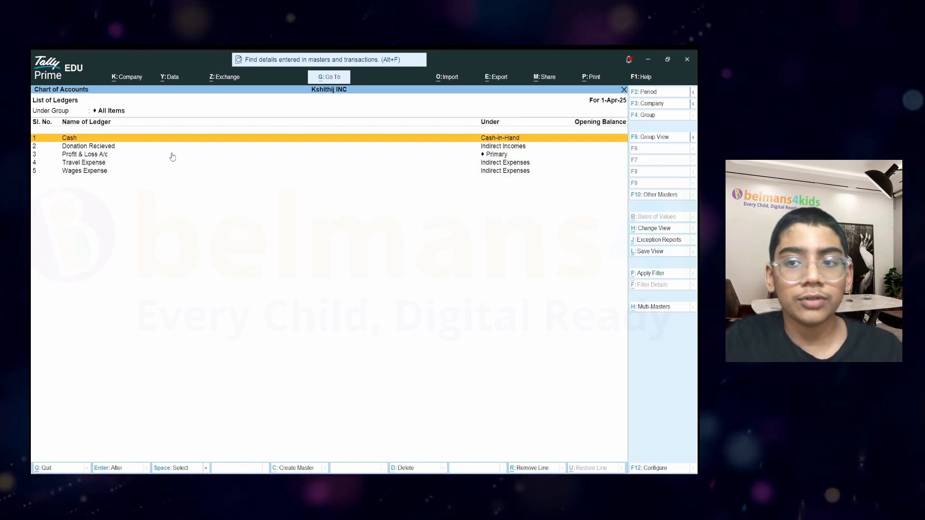
{"action": "key", "text": "F5"}
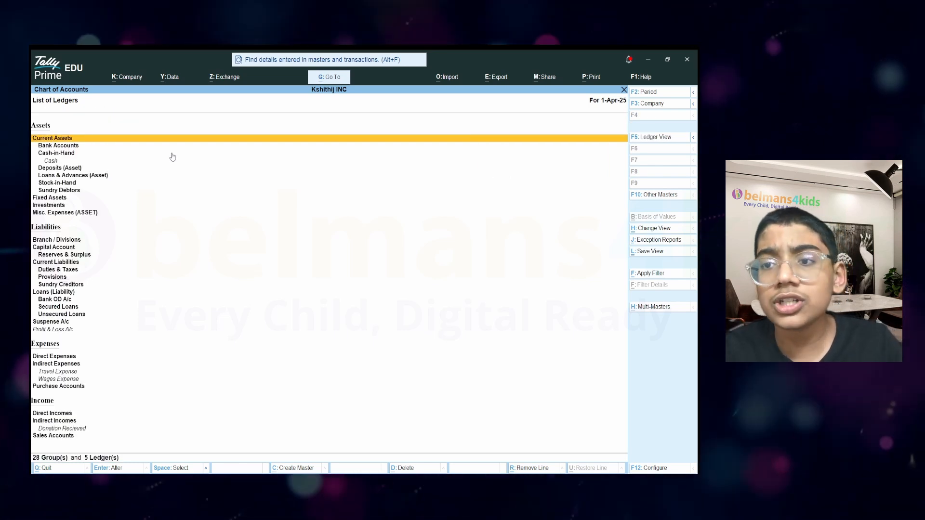
{"action": "key", "text": "ctrl"}
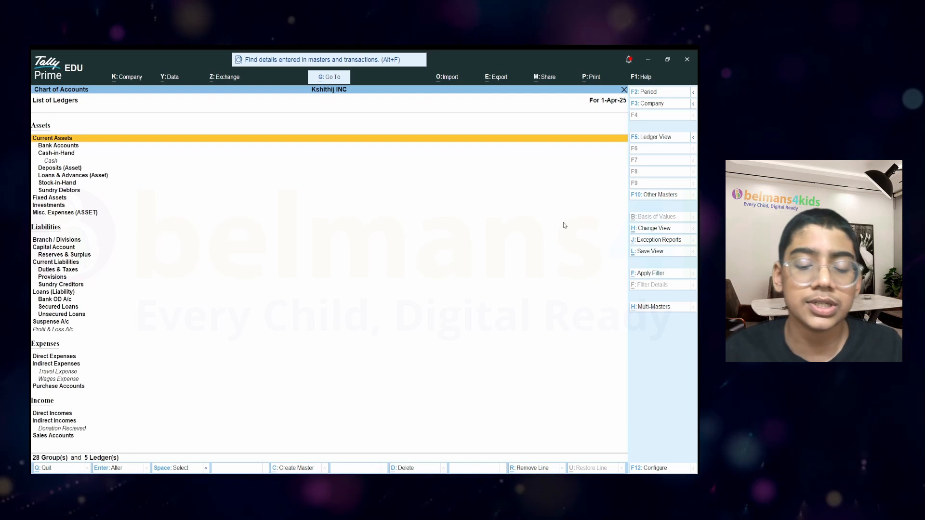
{"action": "key", "text": "F5"}
{"action": "key", "text": "Down"}
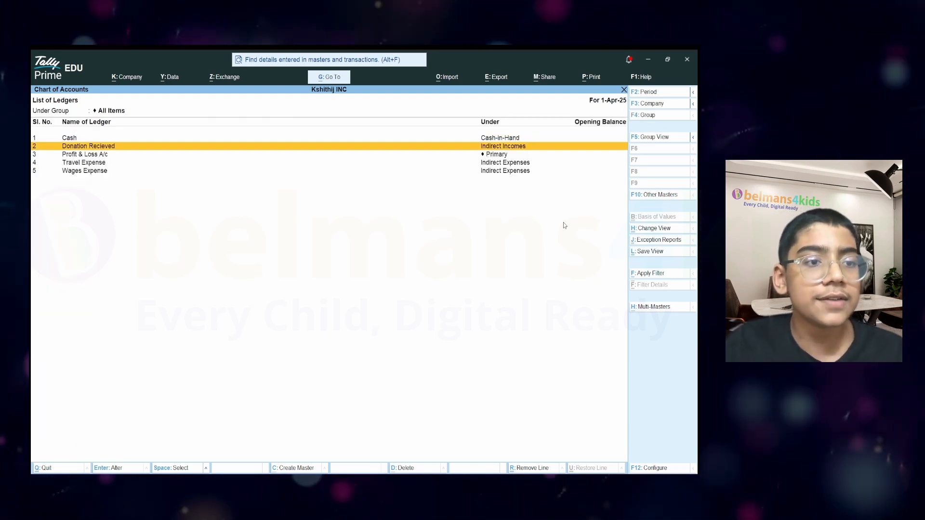
{"action": "key", "text": "Up"}
{"action": "key", "text": "Down"}
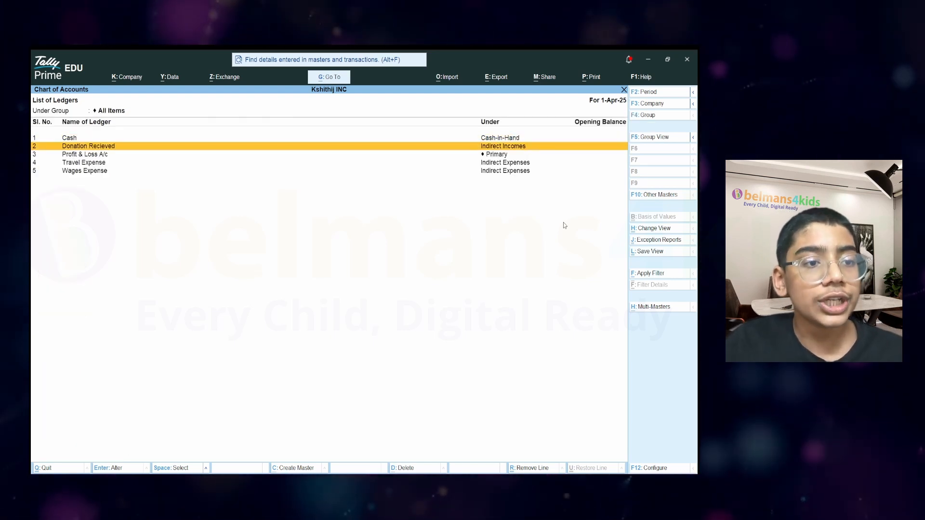
{"action": "key", "text": "Down"}
{"action": "key", "text": "Down"}
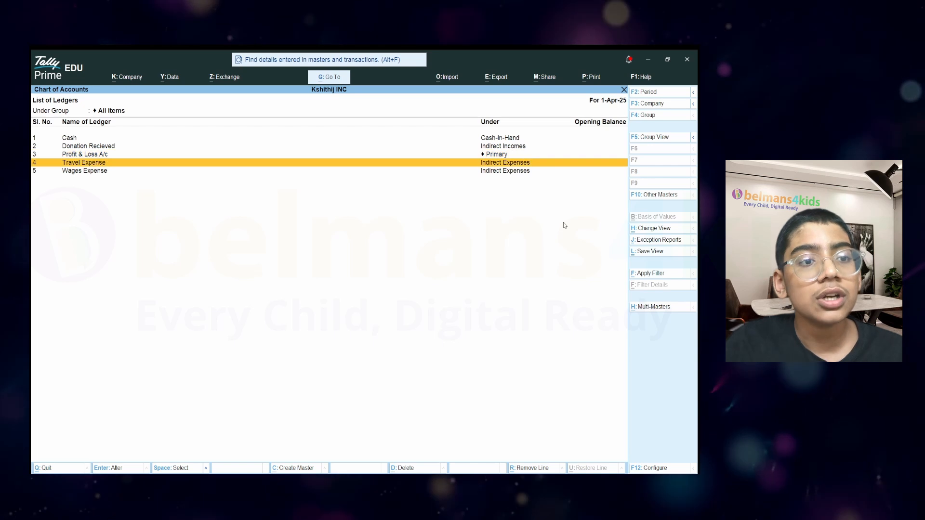
{"action": "key", "text": "Down"}
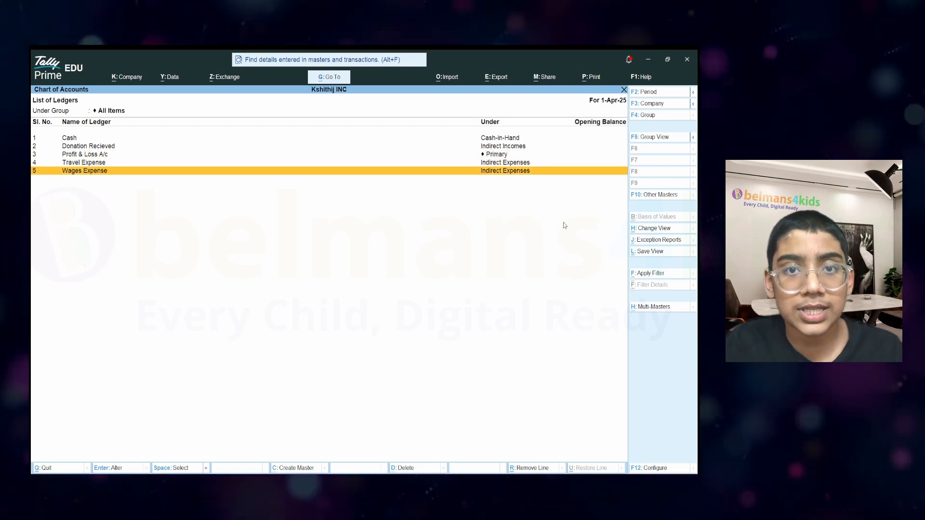
{"action": "key", "text": "Escape"}
{"action": "key", "text": "Escape"}
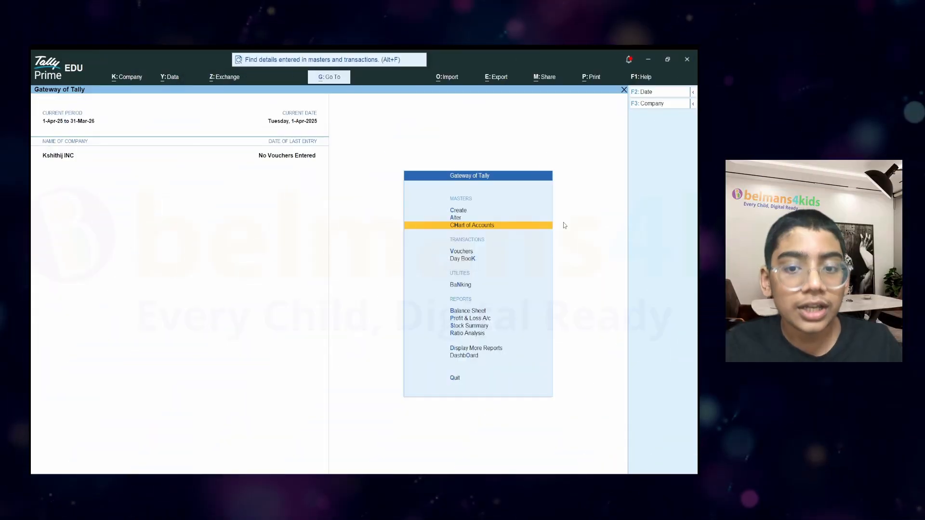
Open Accounting Voucher Creation from Vouchers under Transactions.
{"action": "key", "text": "Down"}
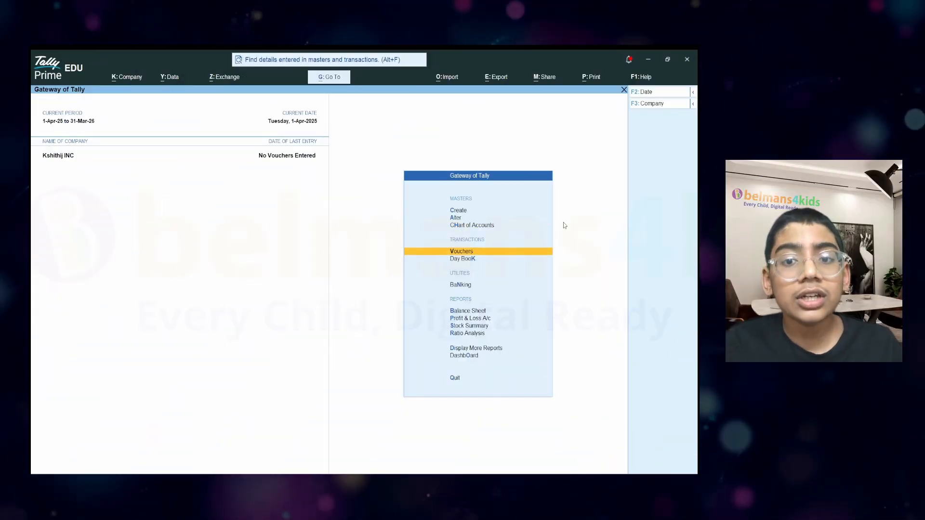
{"action": "left_click", "coordinate": [465, 256]}
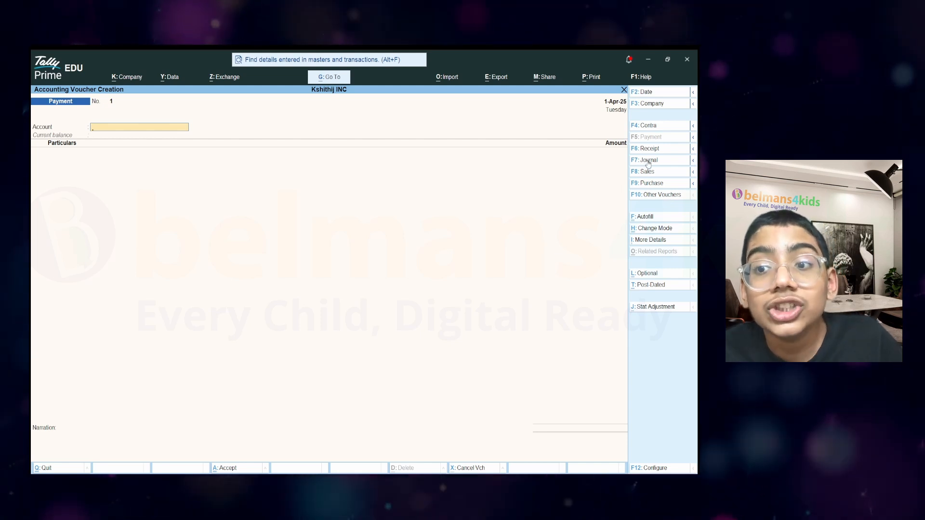
Switch to a Journal voucher and debit Travel Expense 20,000.
{"action": "left_click", "coordinate": [648, 161]}
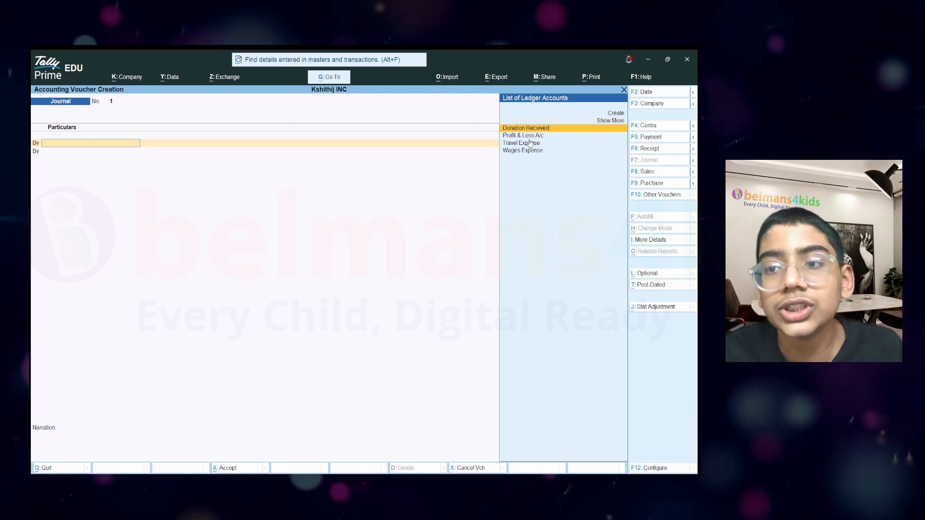
{"action": "key", "text": "Up"}
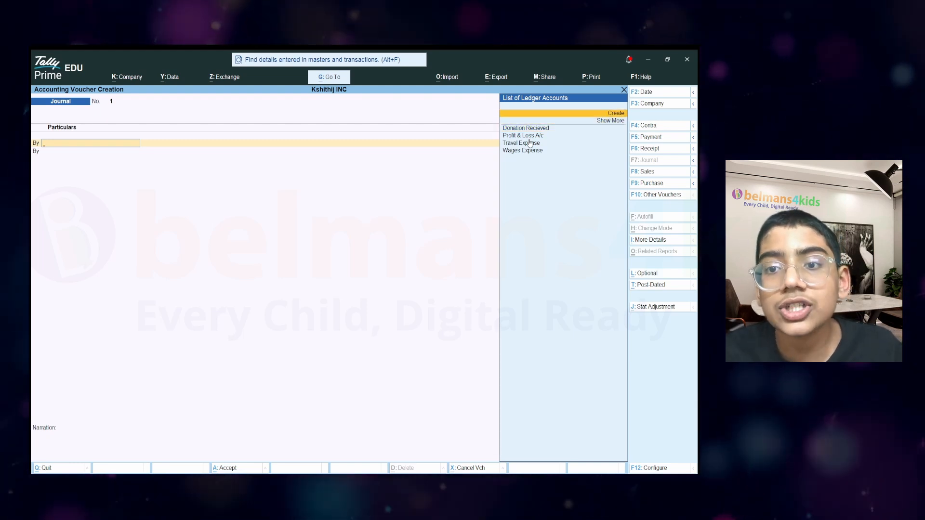
{"action": "key", "text": "Down"}
{"action": "key", "text": "Down"}
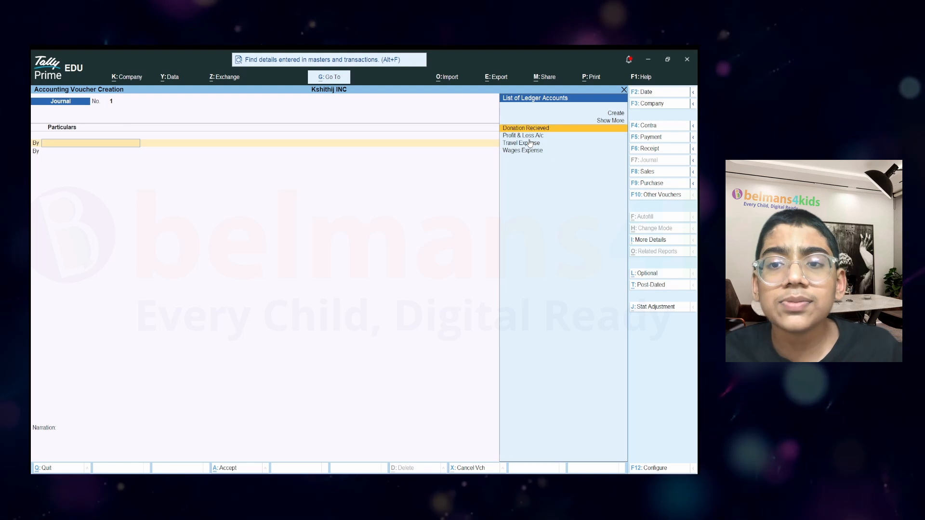
{"action": "key", "text": "Return"}
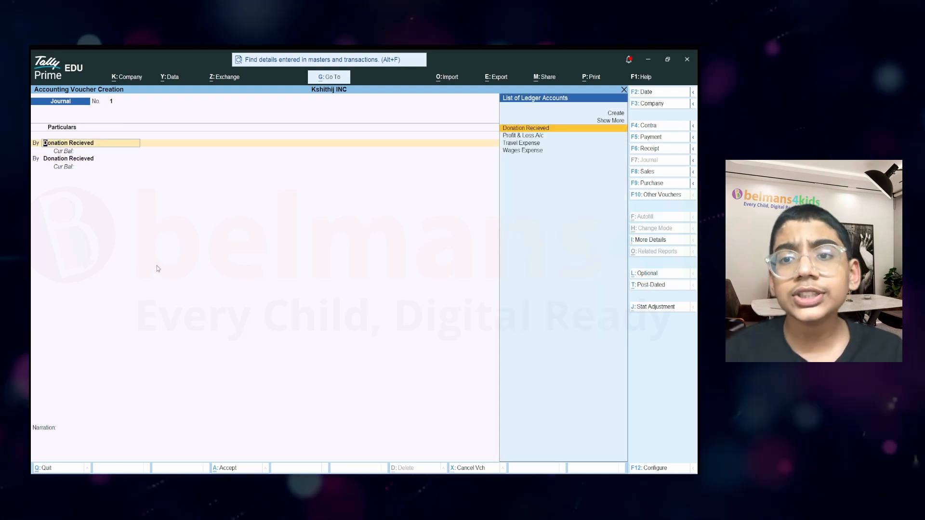
{"action": "key", "text": "Down"}
{"action": "key", "text": "Down"}
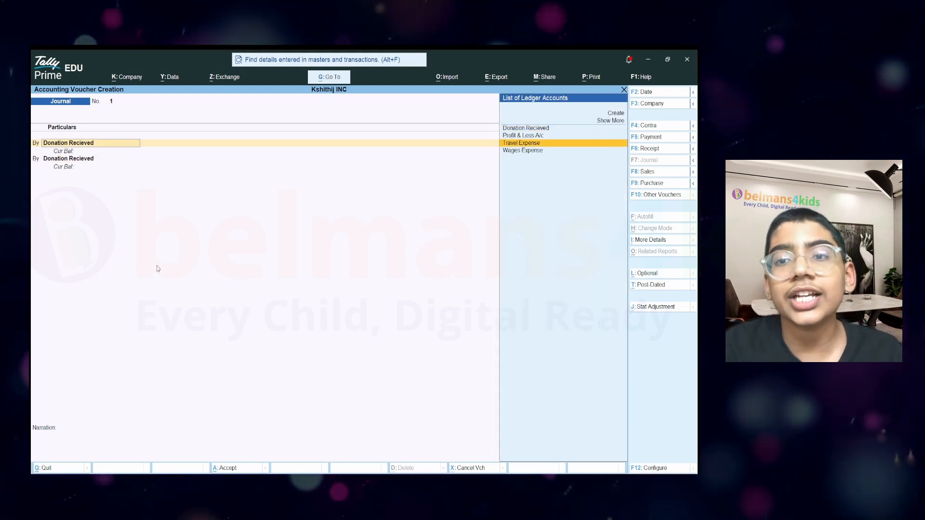
{"action": "key", "text": "Return"}
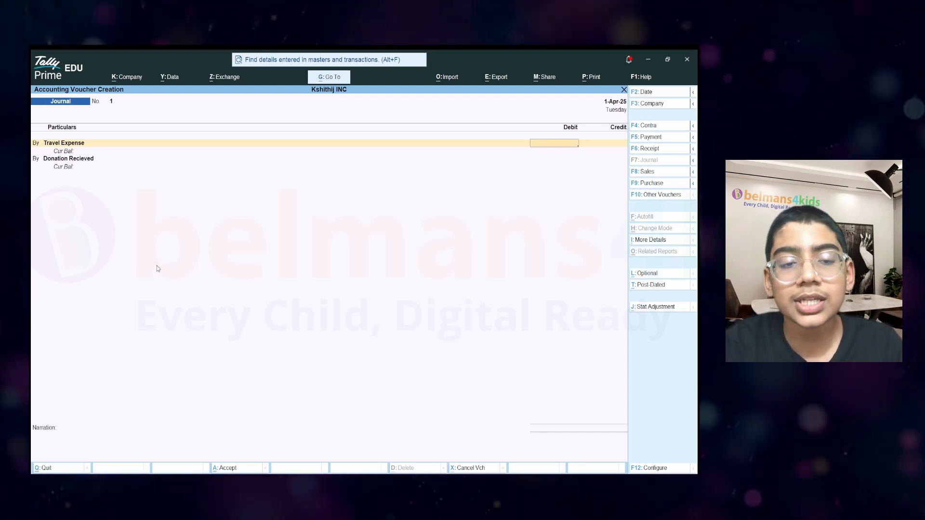
{"action": "type", "text": "20000"}
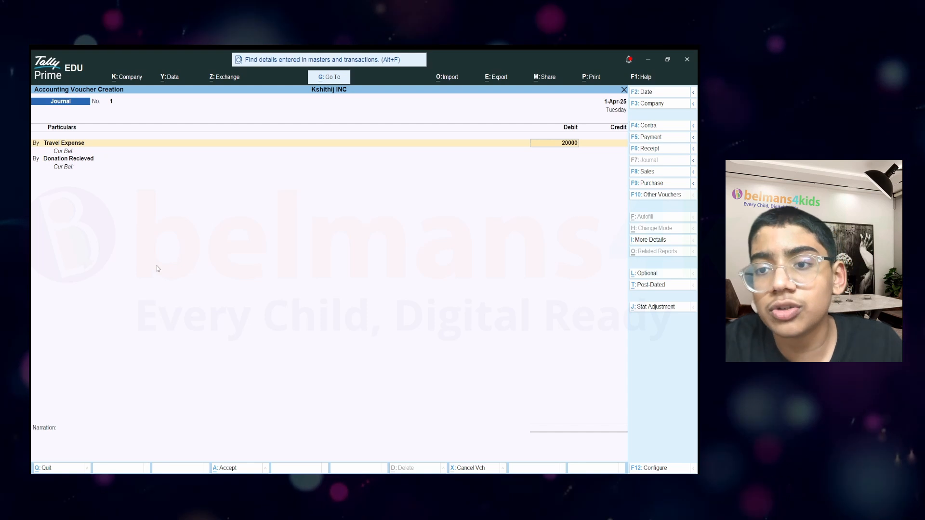
{"action": "key", "text": "Return"}
{"action": "key", "text": "Return"}
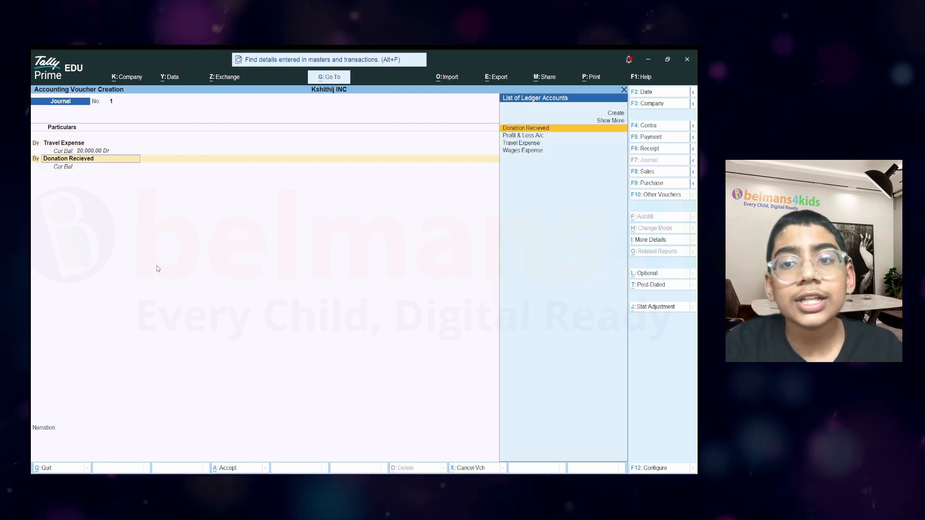
Debit Wages Expense 30,000 and credit Donation Recieved 50,000.
{"action": "key", "text": "Down"}
{"action": "key", "text": "Down"}
{"action": "key", "text": "Down"}
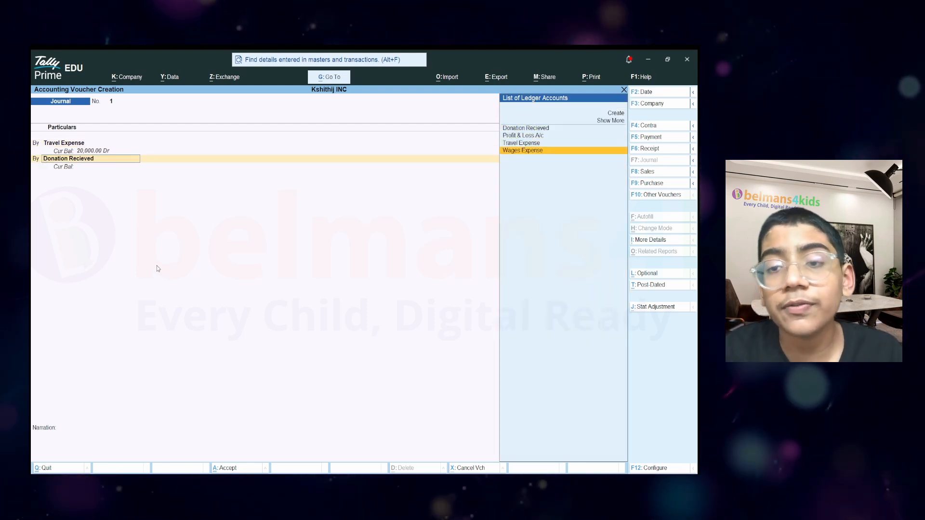
{"action": "key", "text": "Return"}
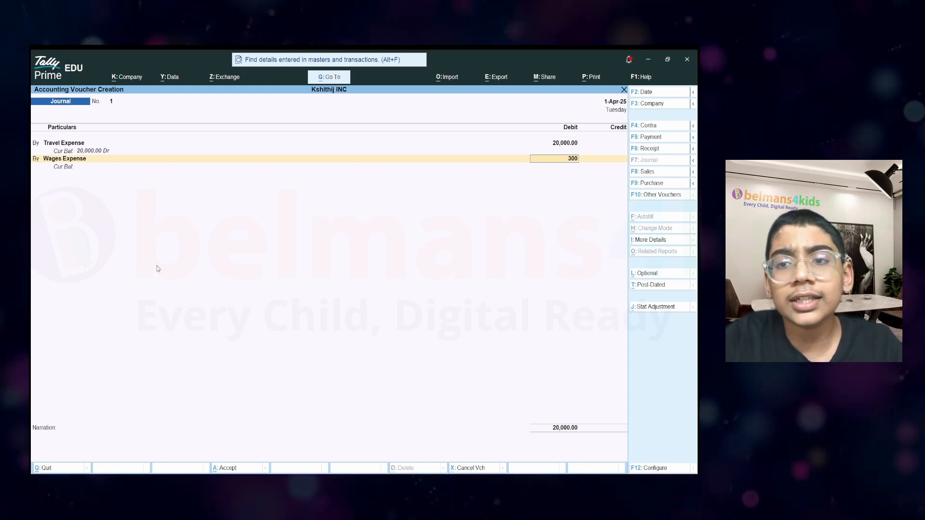
{"action": "key", "text": "Return"}
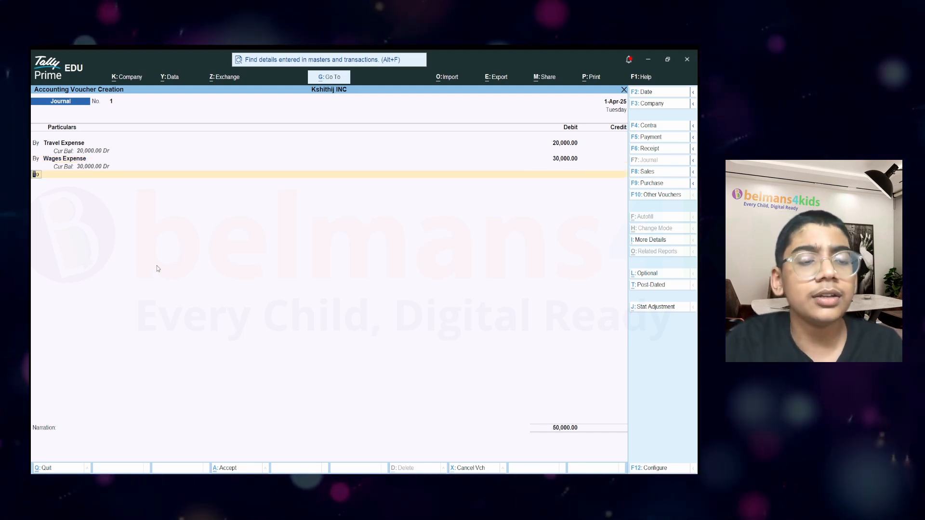
{"action": "key", "text": "Return"}
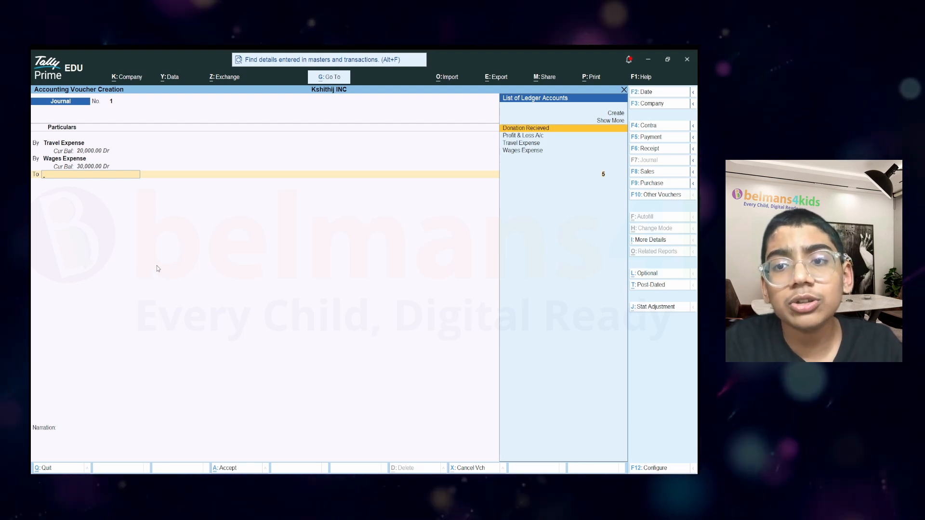
{"action": "key", "text": "Return"}
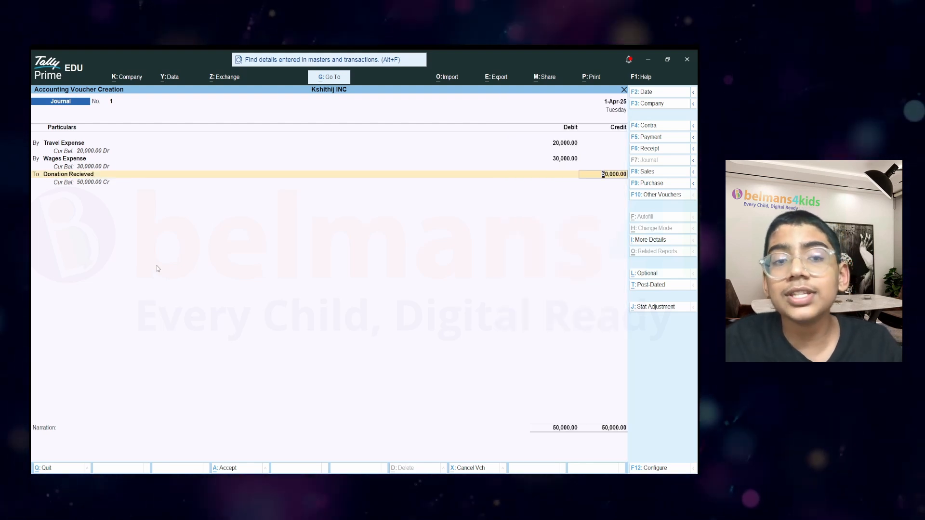
{"action": "key", "text": "Return"}
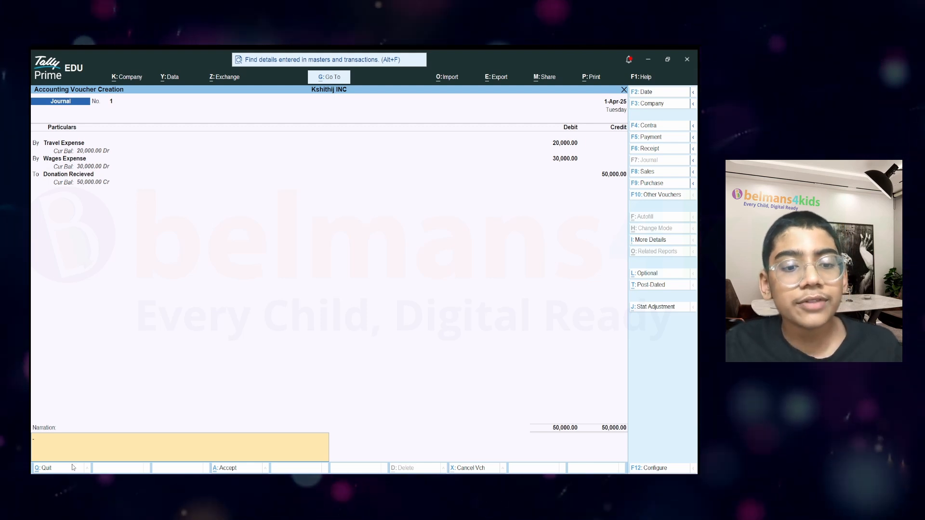
Save journal voucher 1 and quit voucher entry back to Gateway of Tally.
{"action": "key", "text": "Return"}
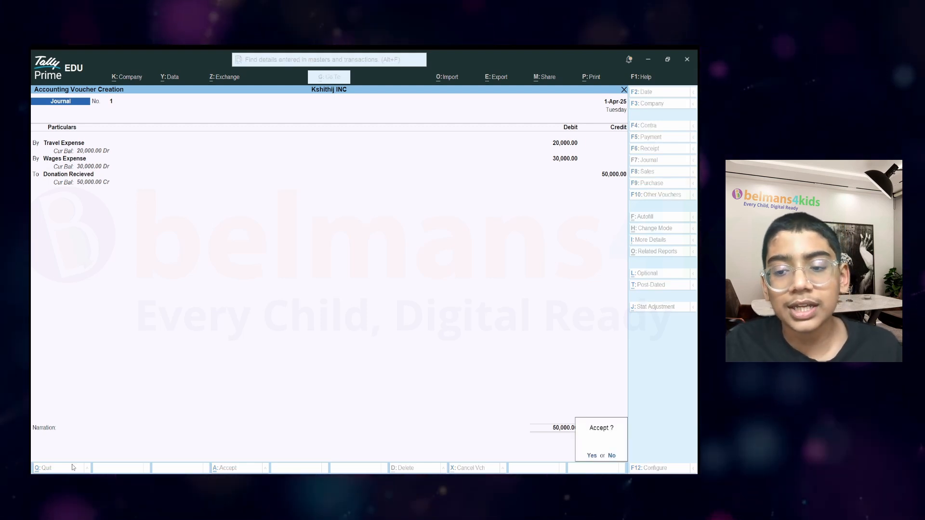
{"action": "key", "text": "Return"}
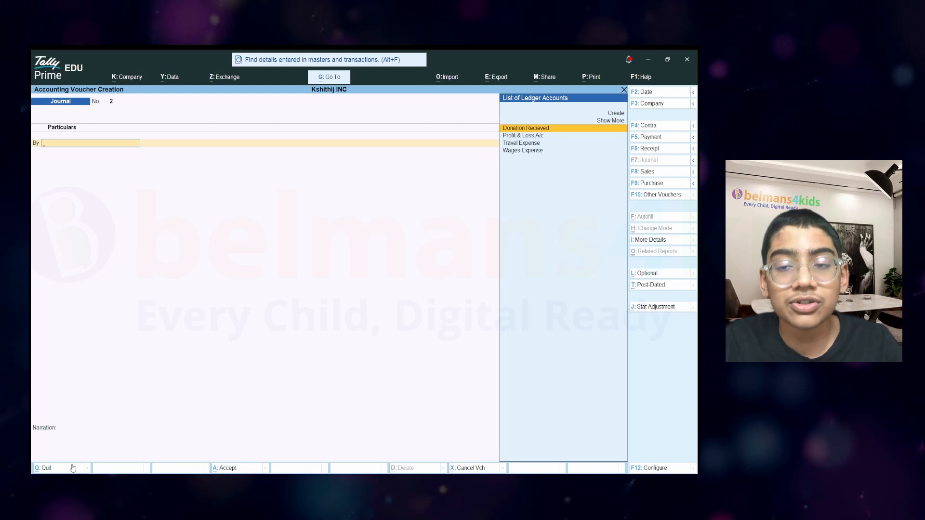
{"action": "left_click", "coordinate": [73, 468]}
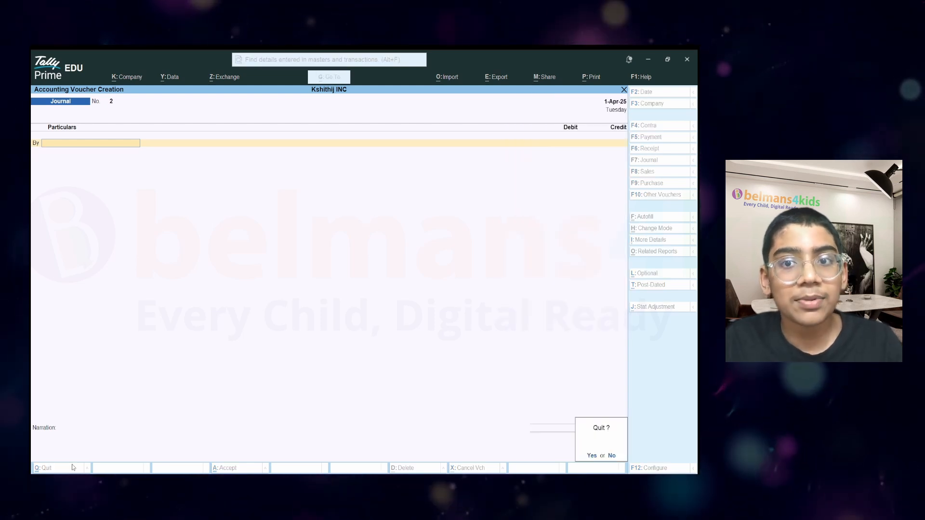
{"action": "key", "text": "y"}
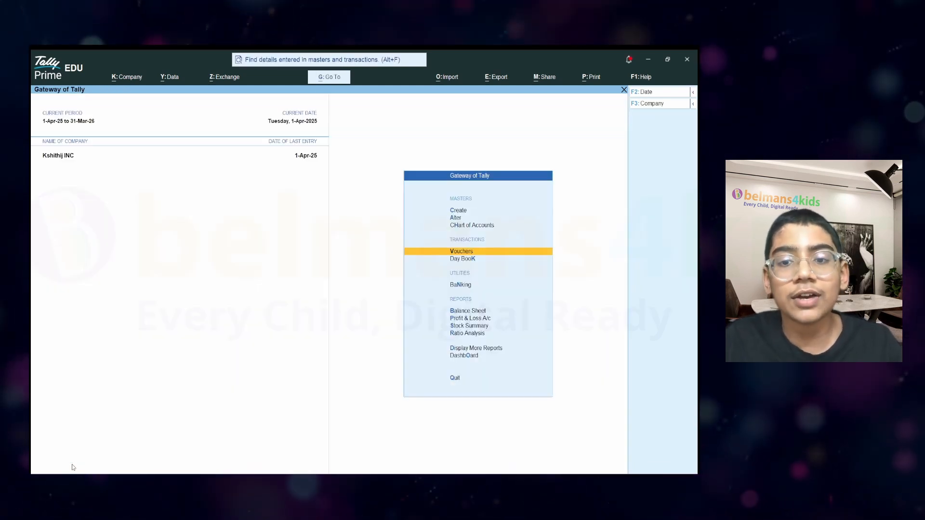
{"action": "key", "text": "Down"}
{"action": "key", "text": "Down"}
{"action": "key", "text": "Down"}
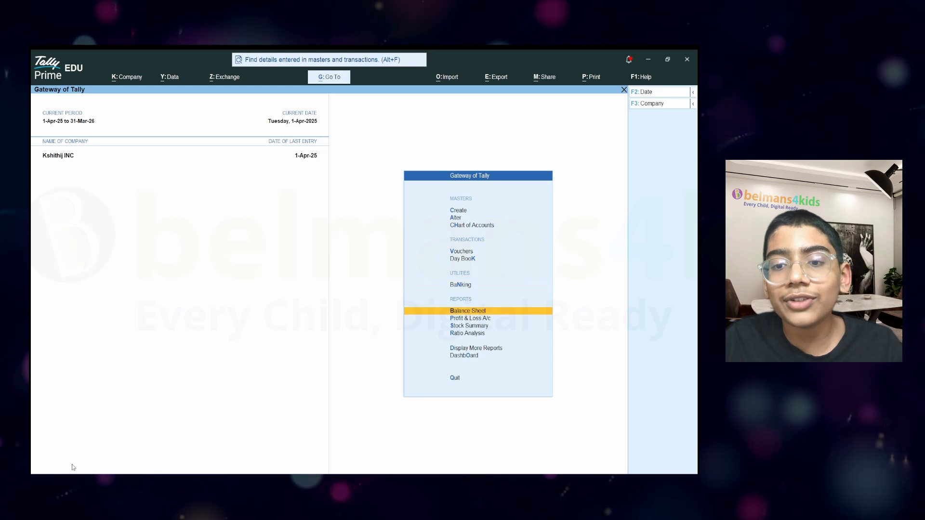
{"action": "key", "text": "Down"}
{"action": "key", "text": "Return"}
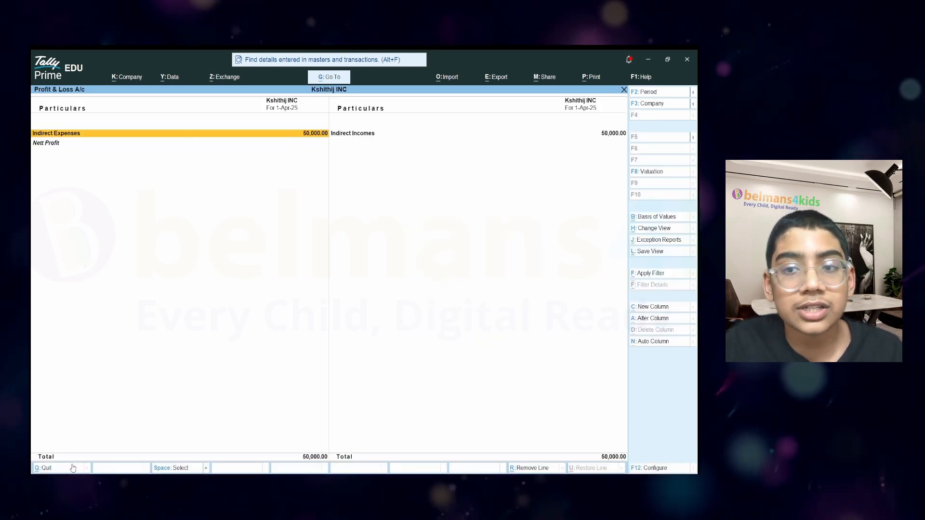
{"action": "key", "text": "Right"}
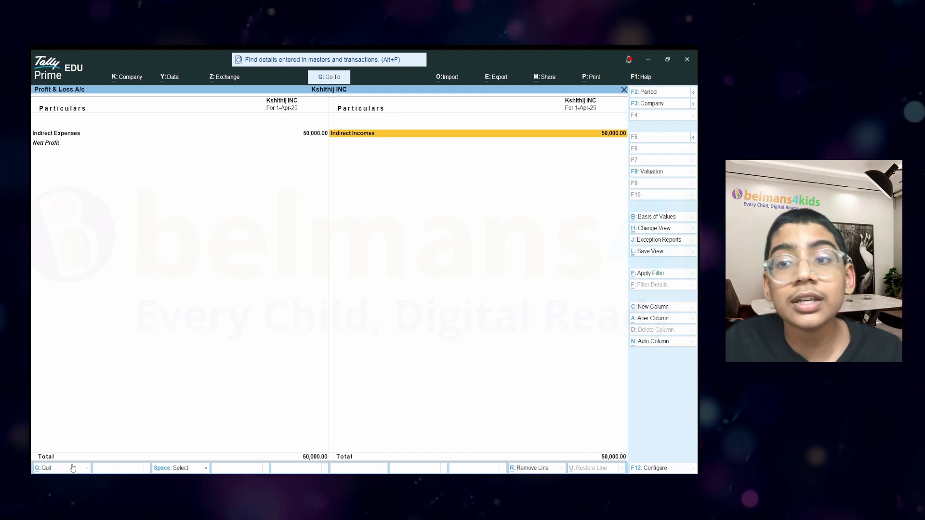
{"action": "key", "text": "Left"}
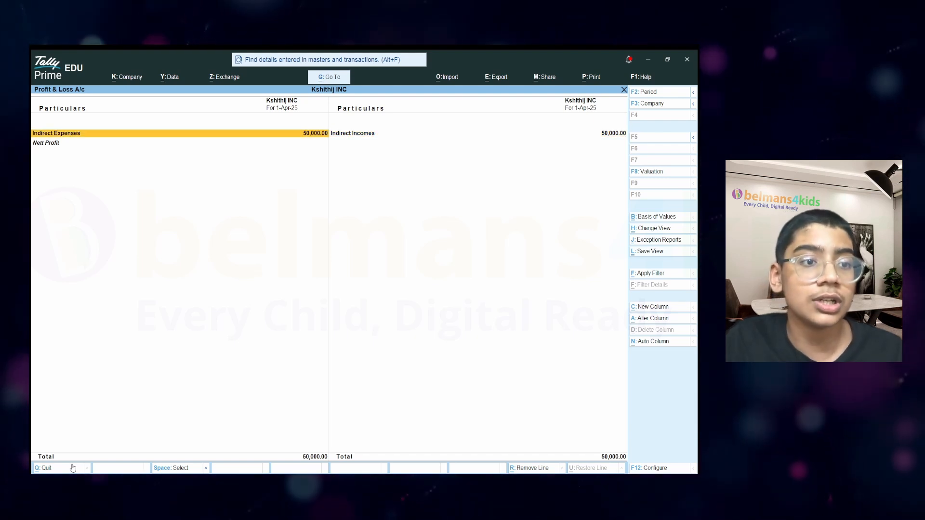
{"action": "left_click", "coordinate": [64, 136]}
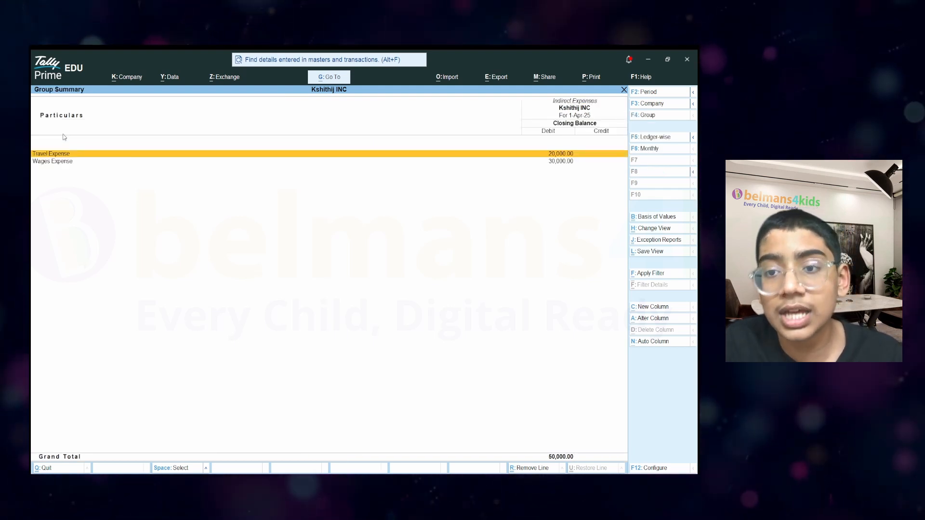
{"action": "key", "text": "Down"}
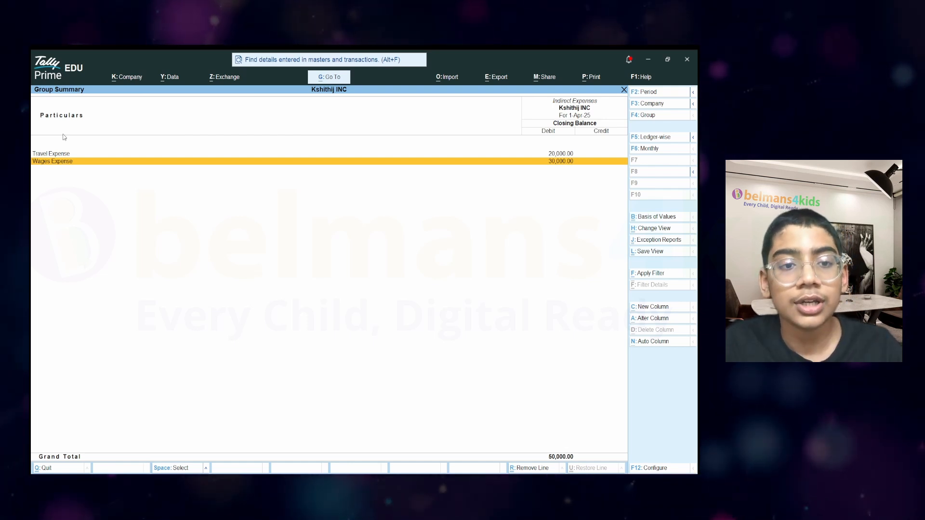
{"action": "key", "text": "Escape"}
{"action": "key", "text": "Right"}
{"action": "key", "text": "Return"}
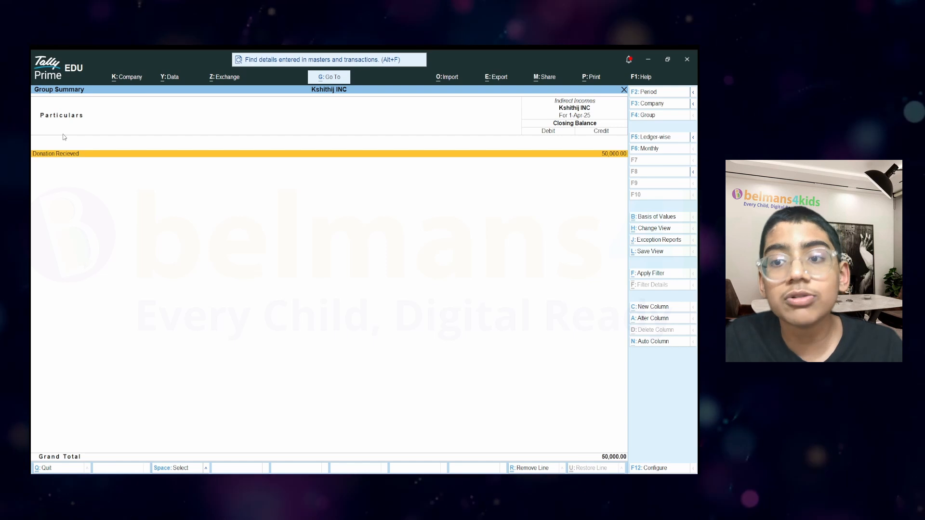
{"action": "key", "text": "Escape"}
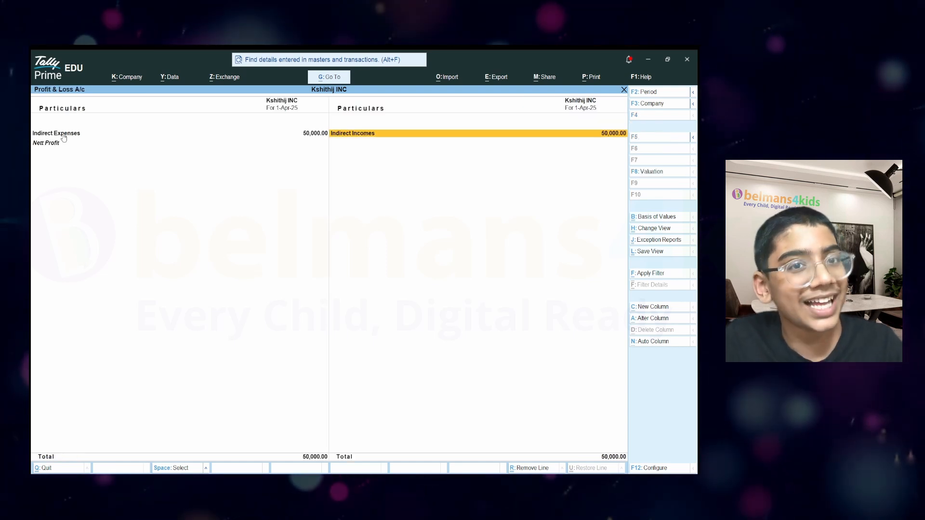
{"action": "key", "text": "Escape"}
{"action": "key", "text": "Up"}
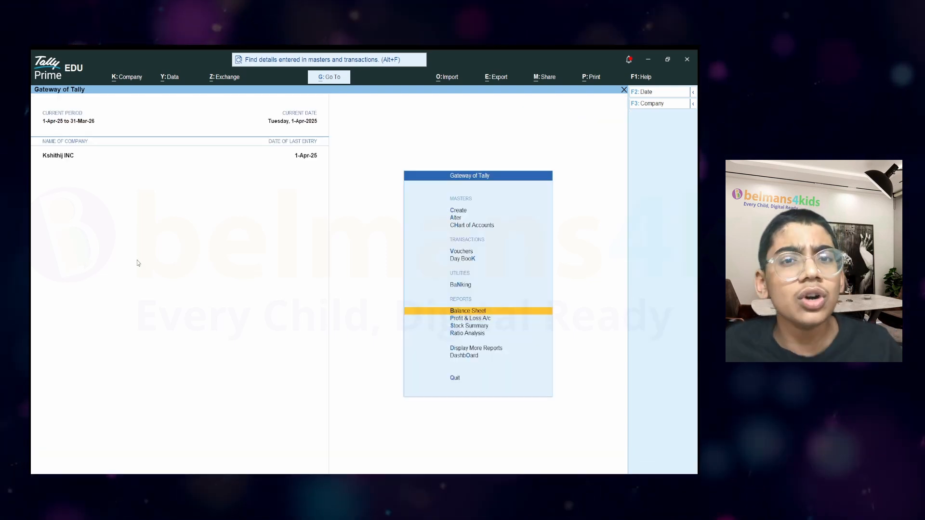